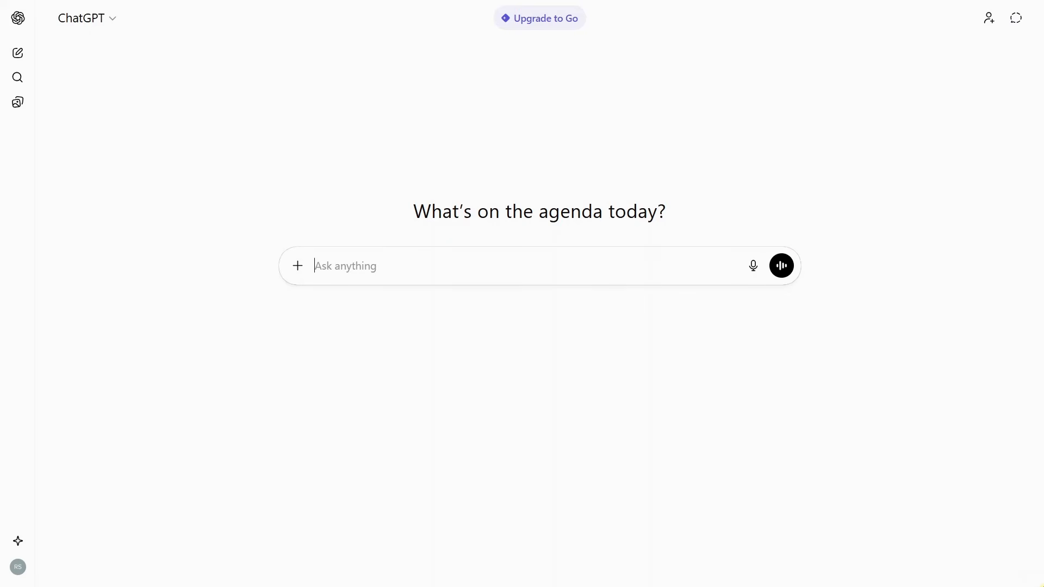
Ask for a modern, ATS-friendly A4 software engineer resume in LaTeX with ruled section headings and a "sectioncolor" variable, and copy the generated code
text(Create a modern, ATS-friendly resume using LaTeX.)
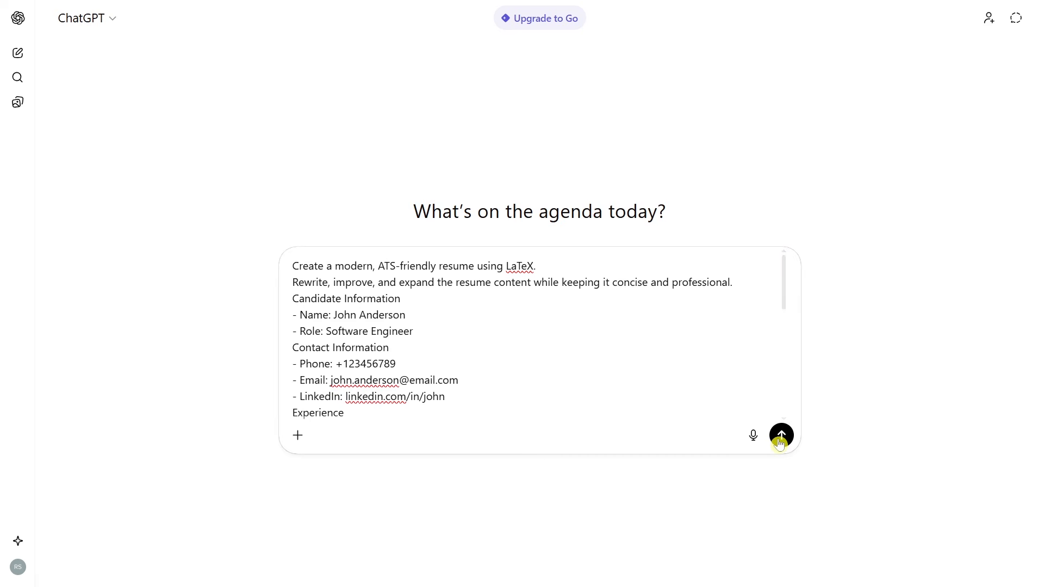
click(781, 439)
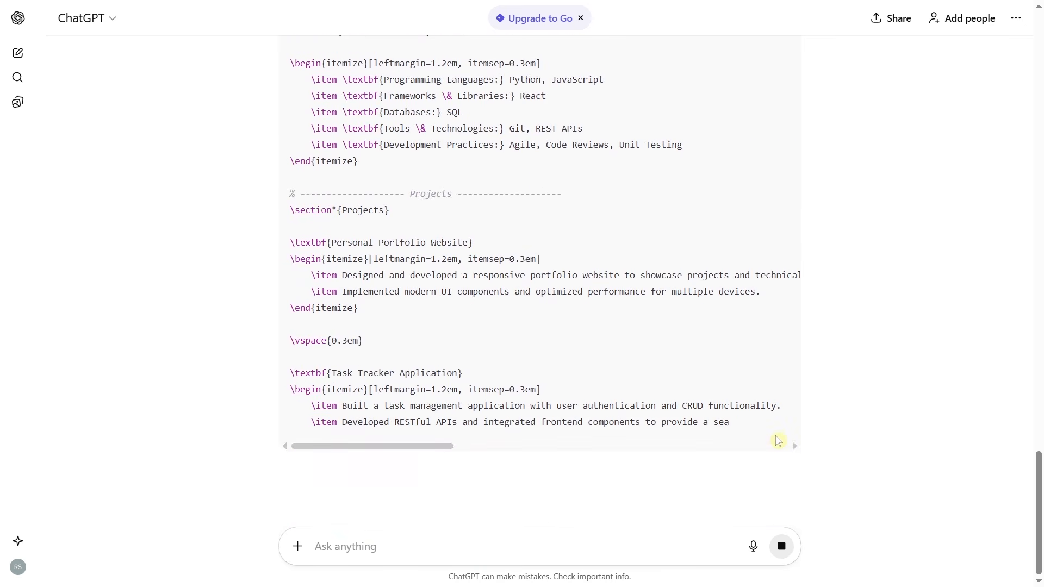
scroll(778, 440, up, 15)
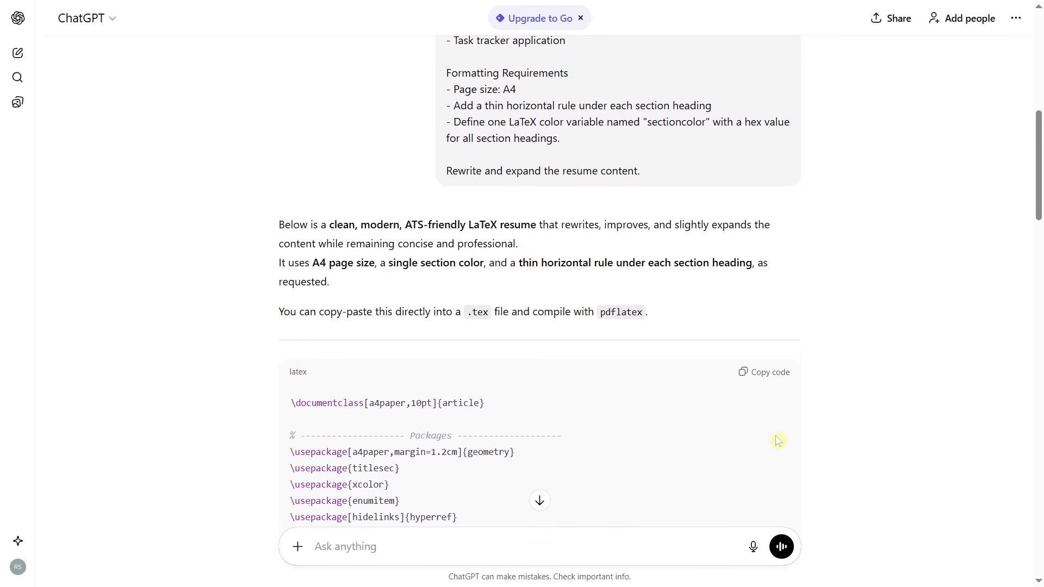
click(744, 375)
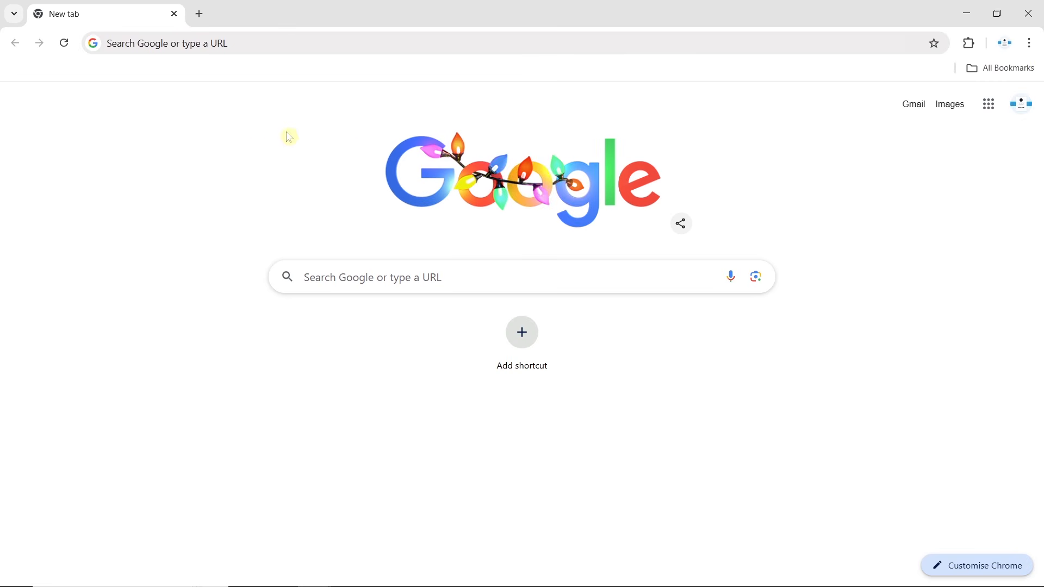
Open overleaf.com in the browser and sign up with the existing Google account
click(290, 43)
text(ov)
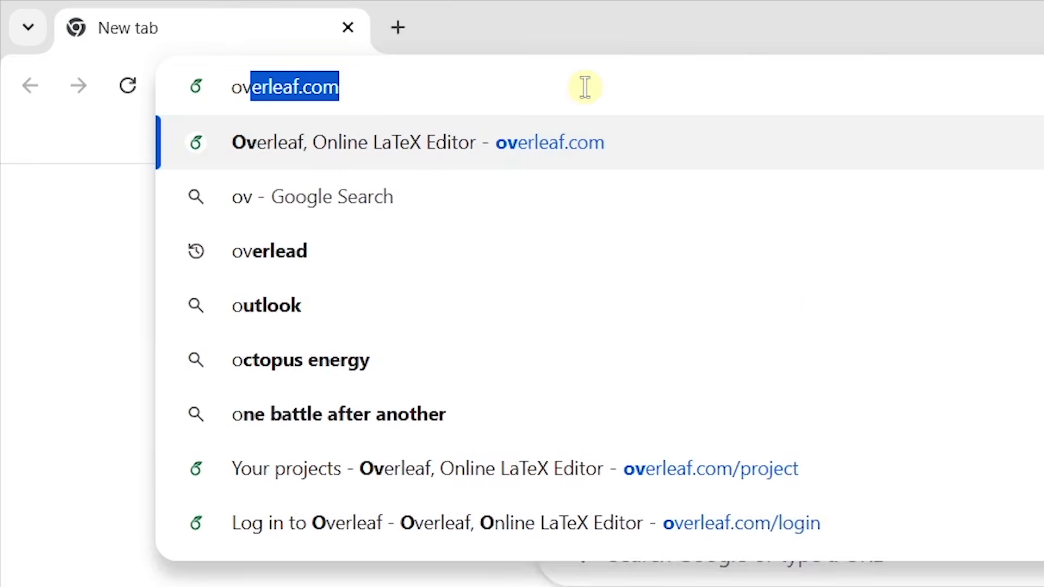
text(erleaf.com)
key(Return)
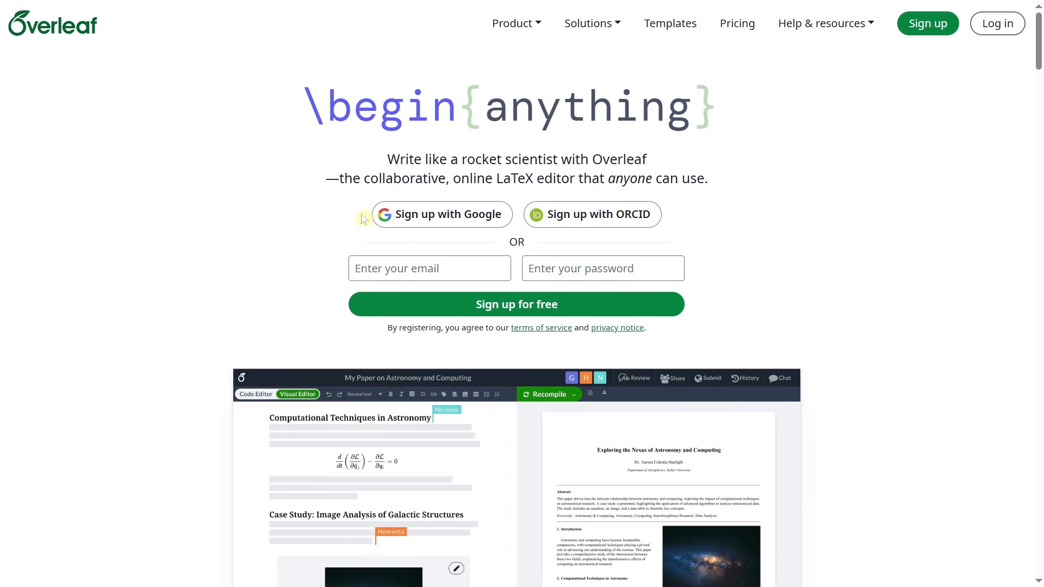
click(416, 222)
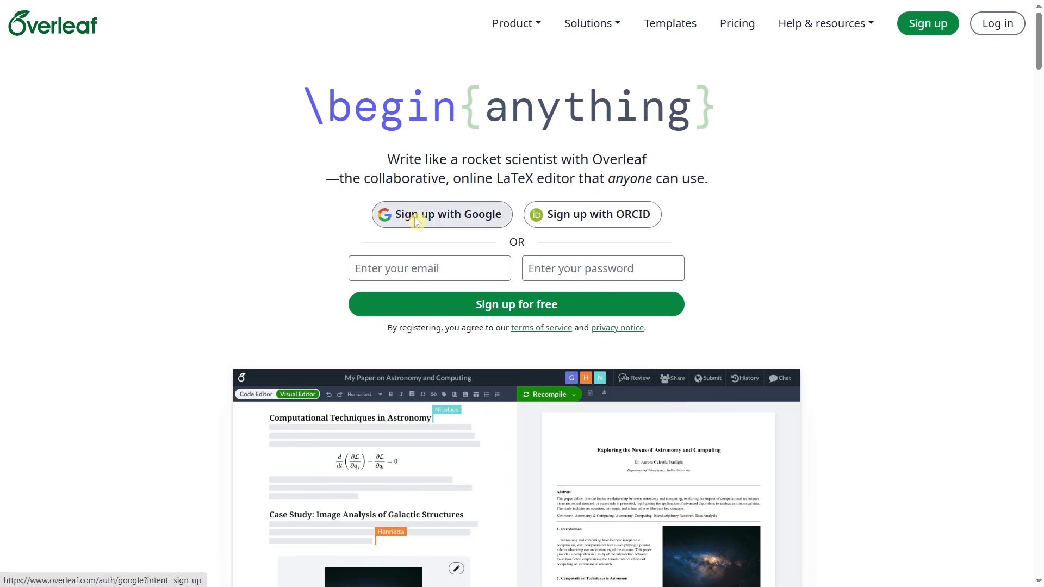
click(703, 239)
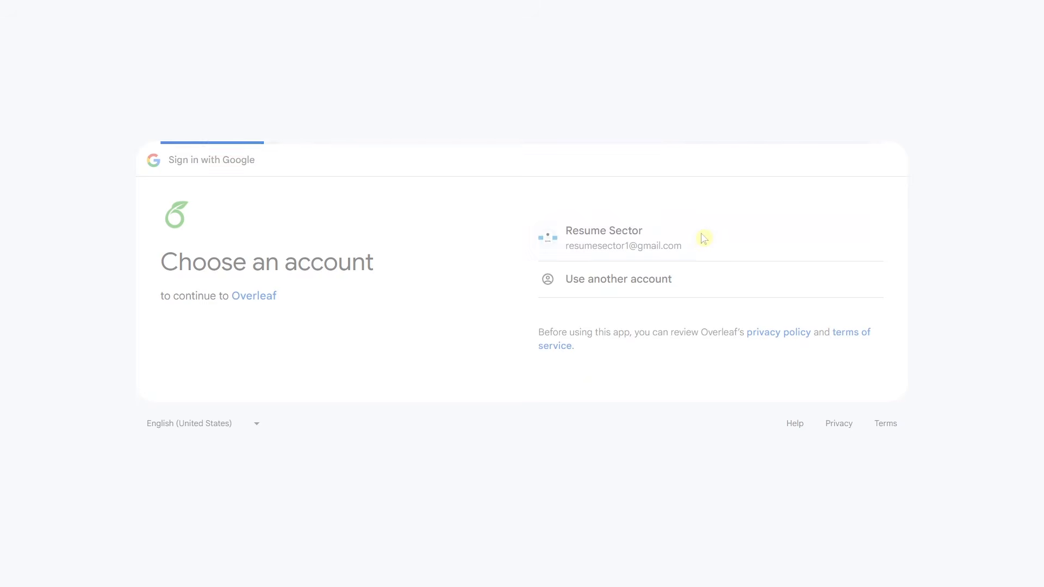
click(753, 422)
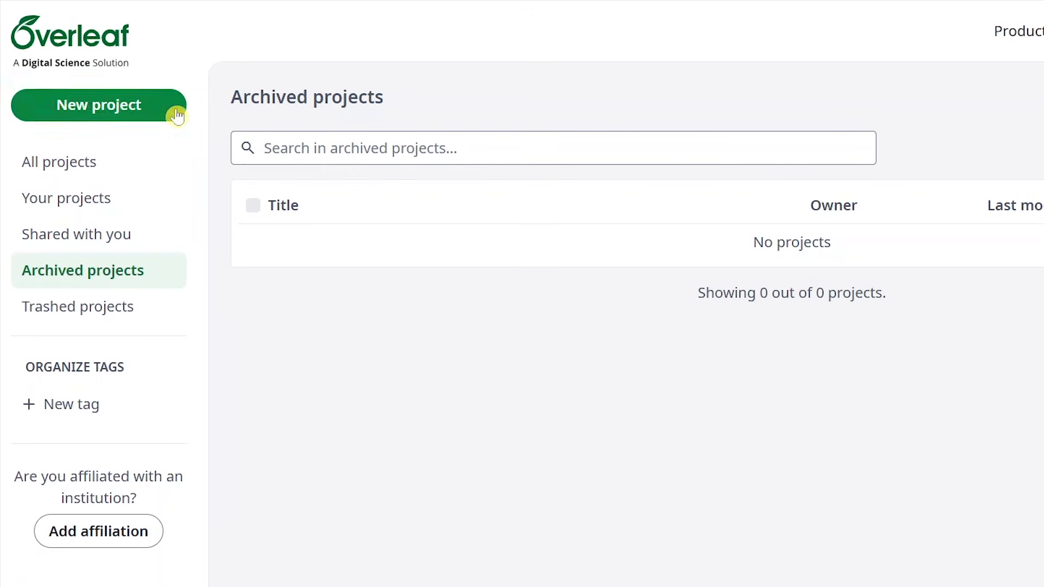
Create a blank project named Resume
click(172, 113)
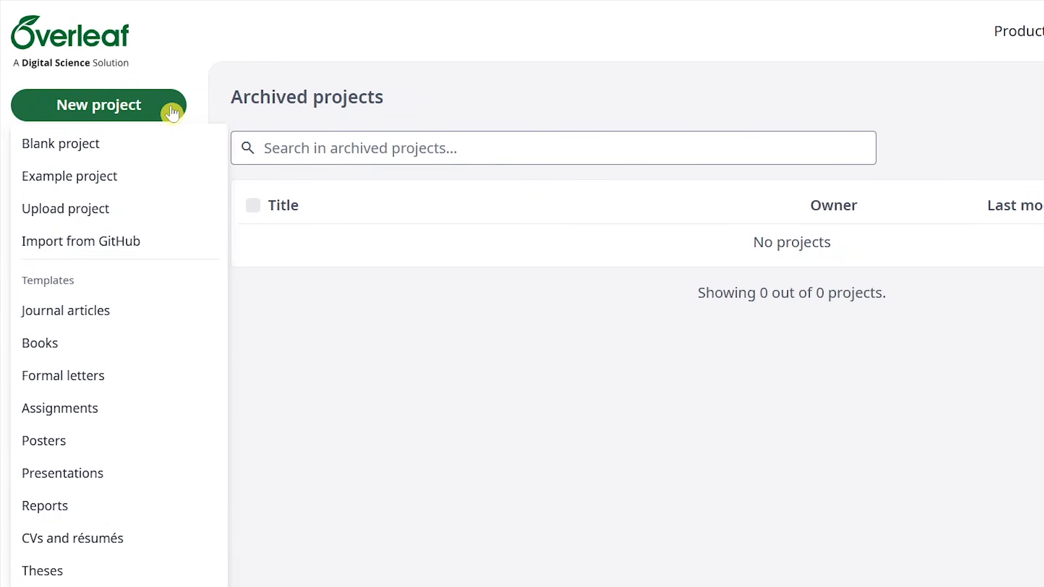
click(164, 143)
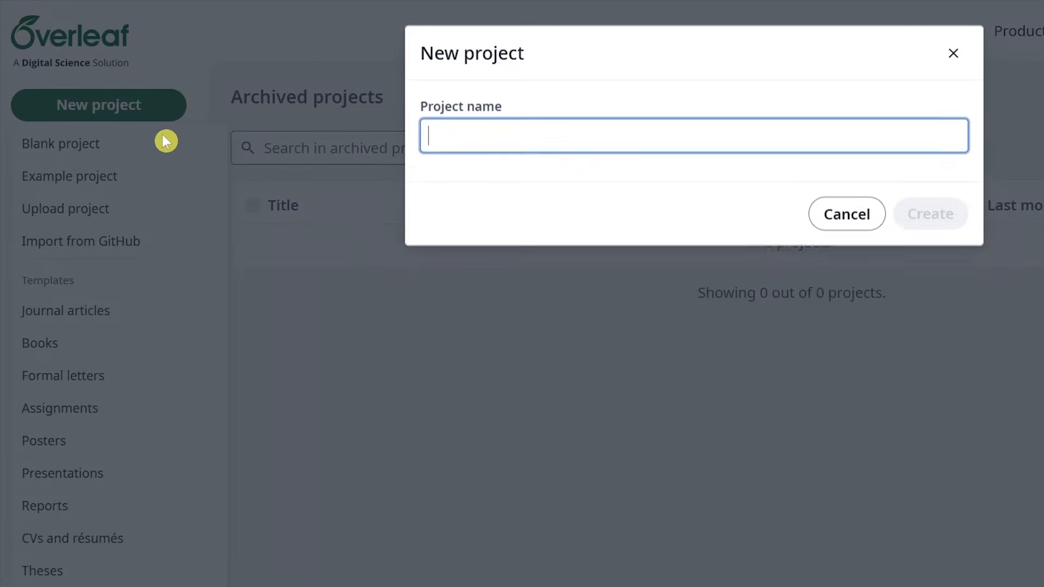
text(Resume)
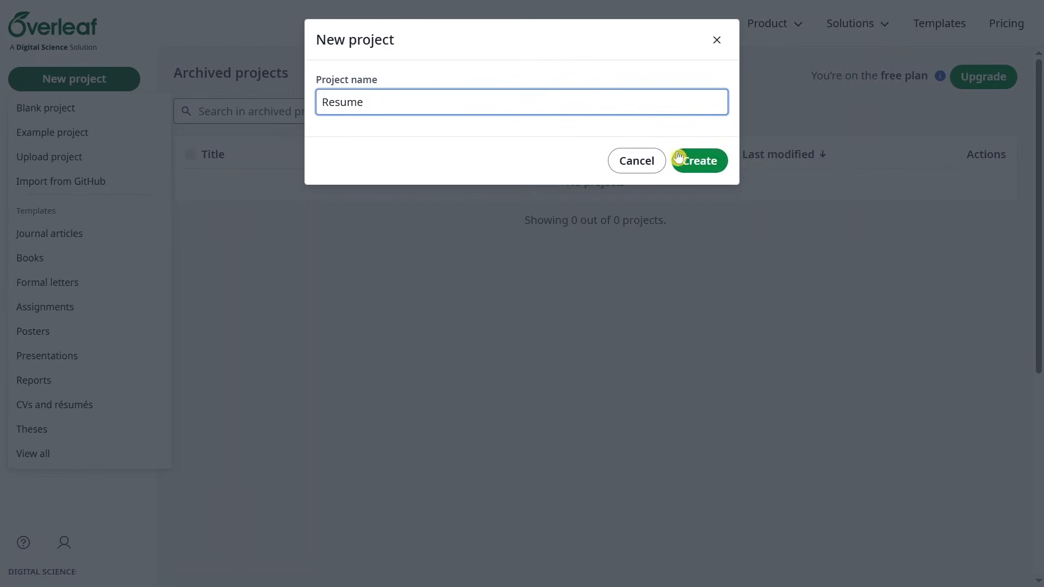
click(838, 192)
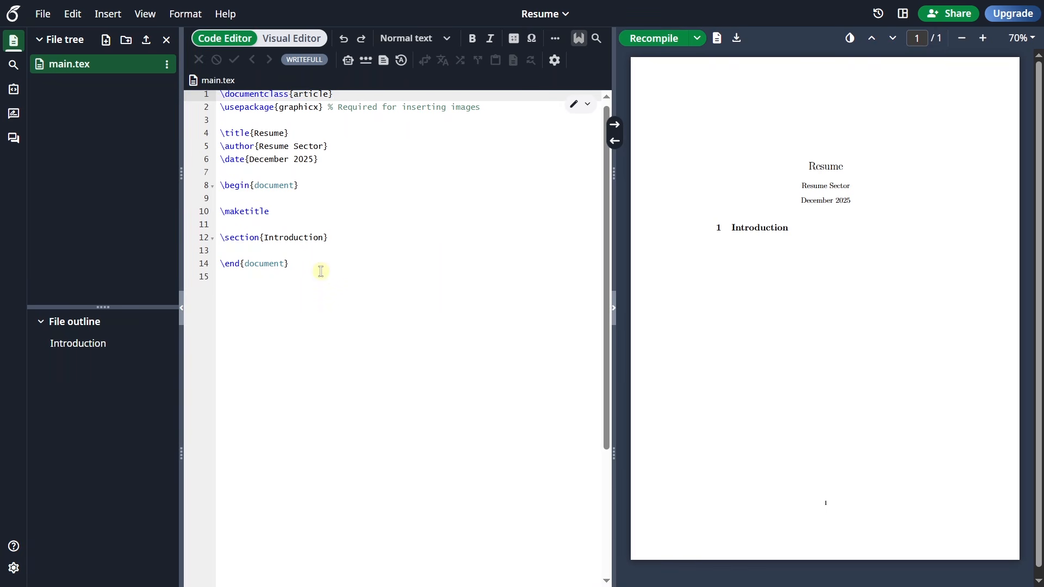
Replace the entire default code in main.tex with the copied resume code, recompile, and look through the resulting PDF
drag(321, 271, 218, 91)
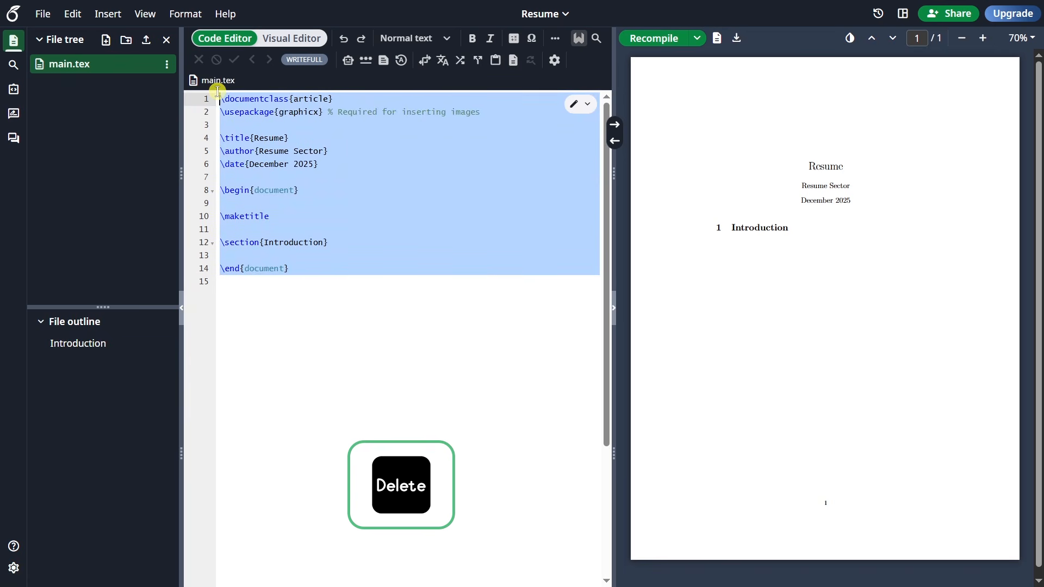
key(Delete)
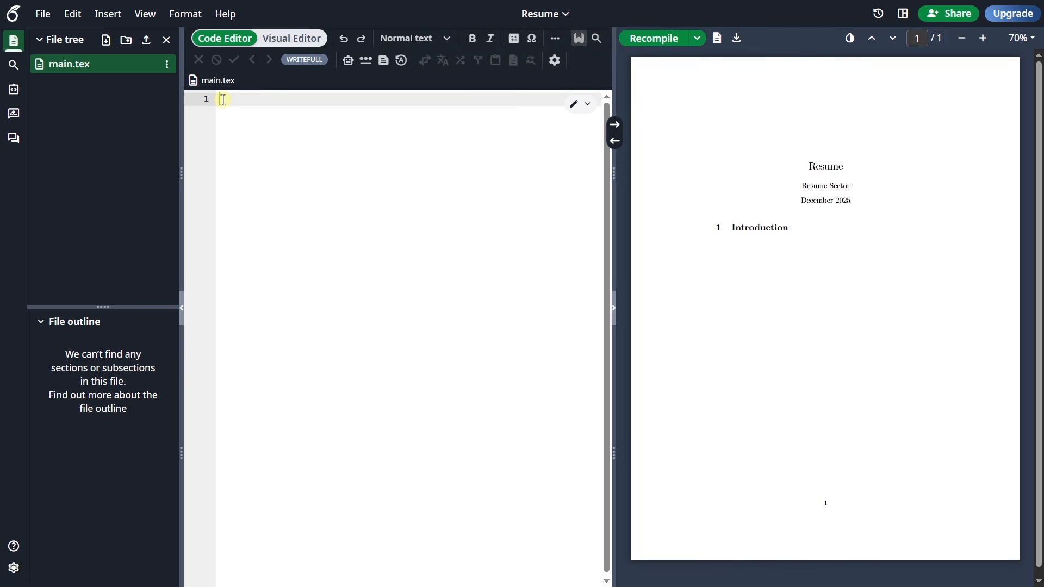
key(ctrl+v)
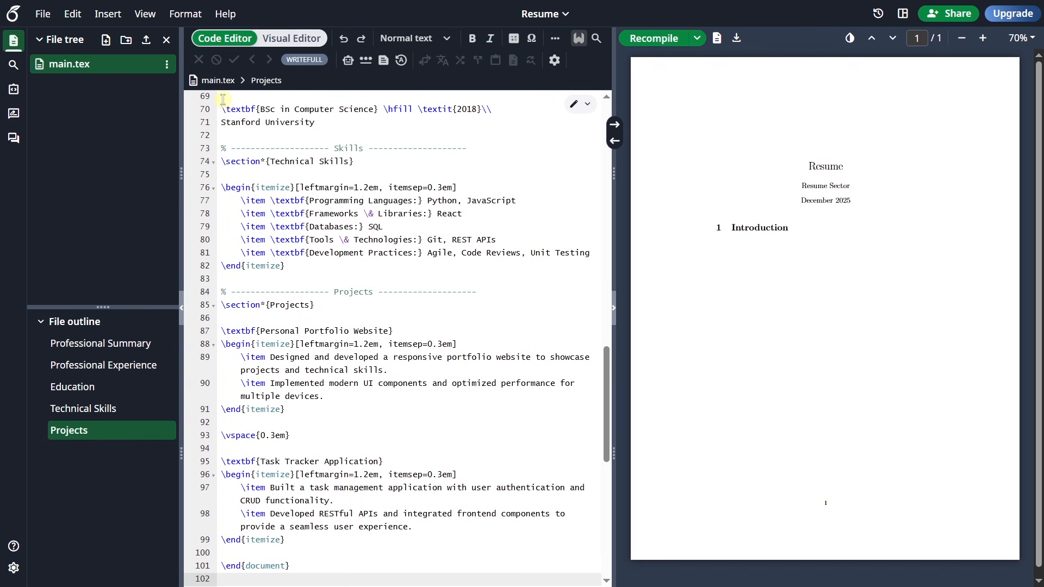
click(636, 48)
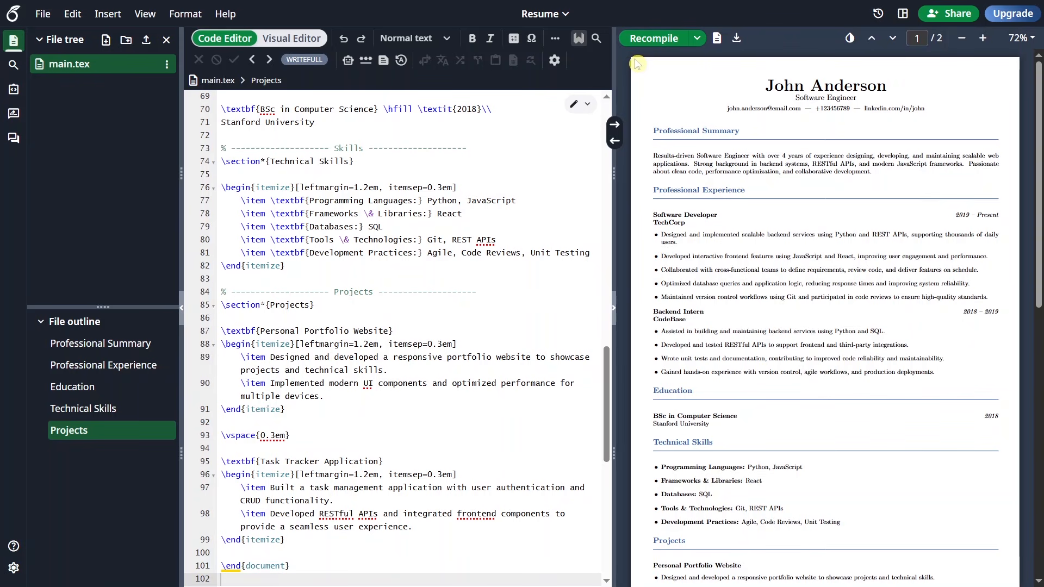
scroll(635, 65, down, 3)
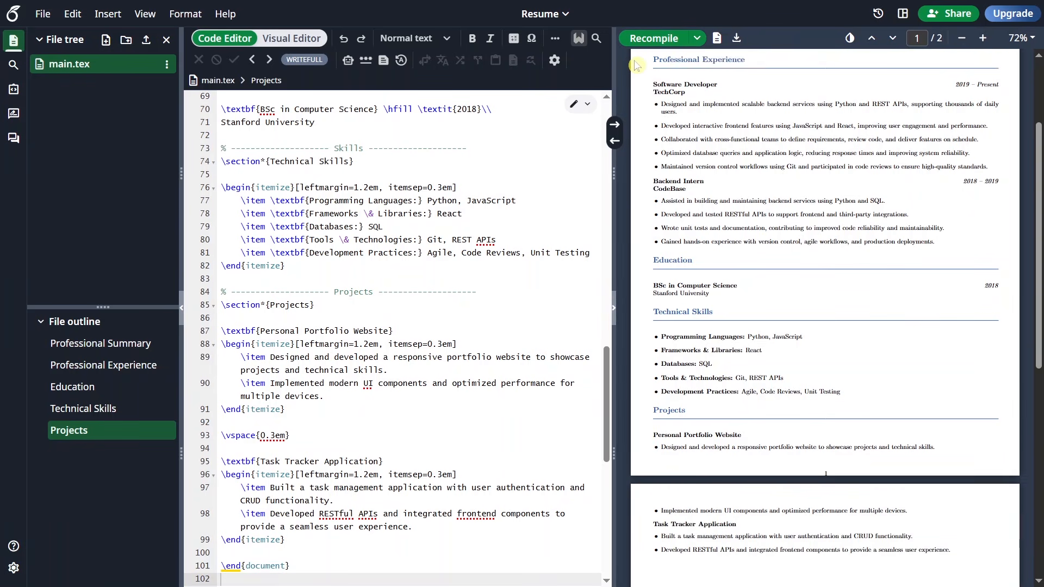
scroll(635, 64, up, 3)
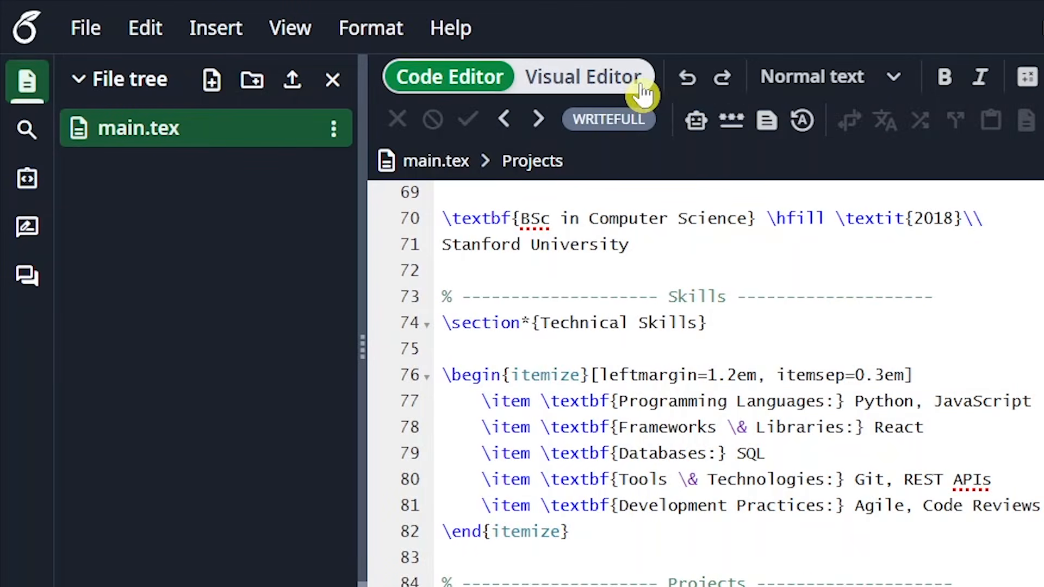
View the resume source in the Visual Editor up to its header, and return to the Code Editor
click(640, 86)
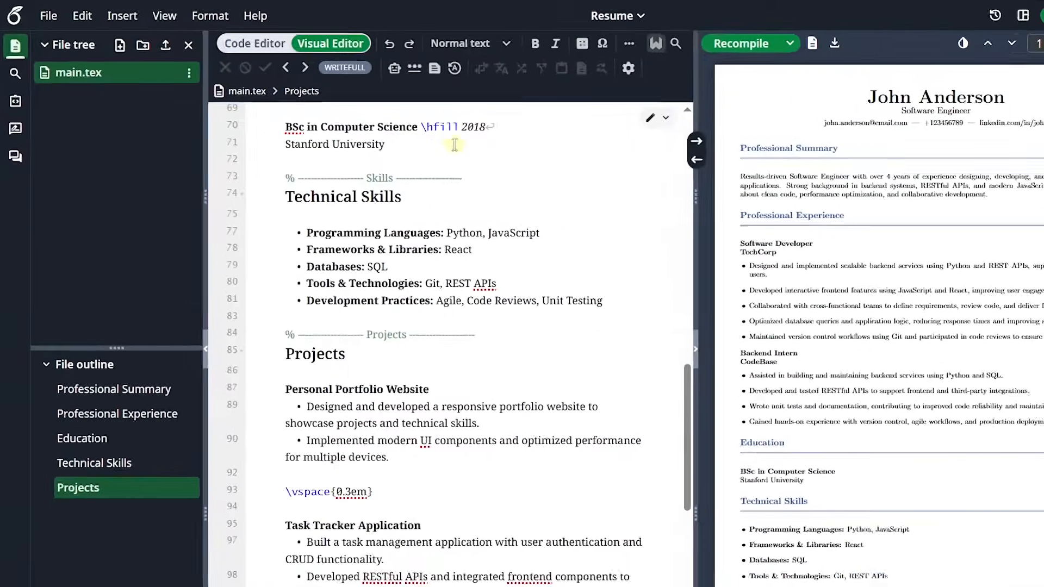
scroll(474, 166, up, 10)
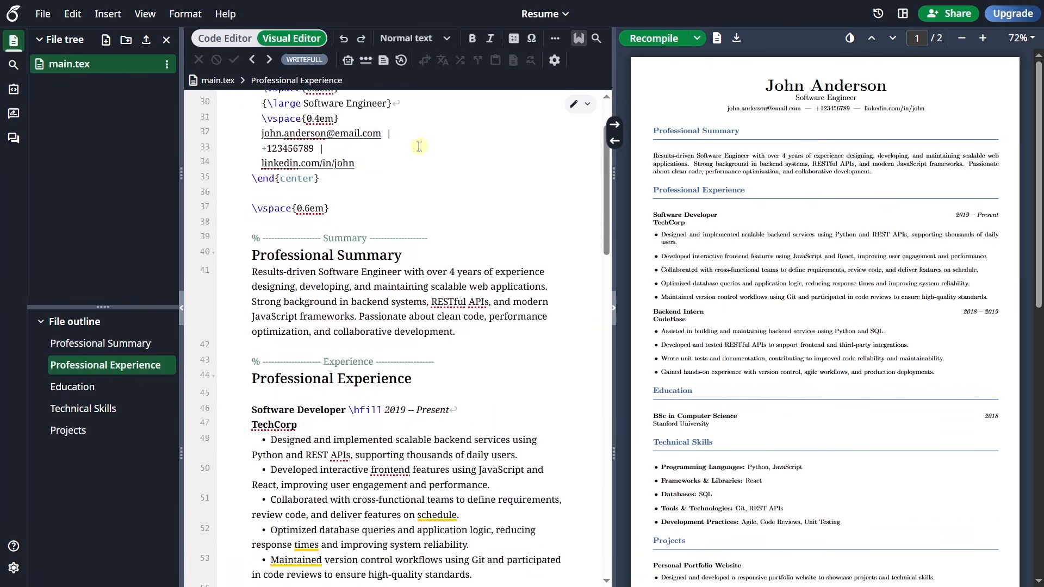
scroll(419, 146, up, 2)
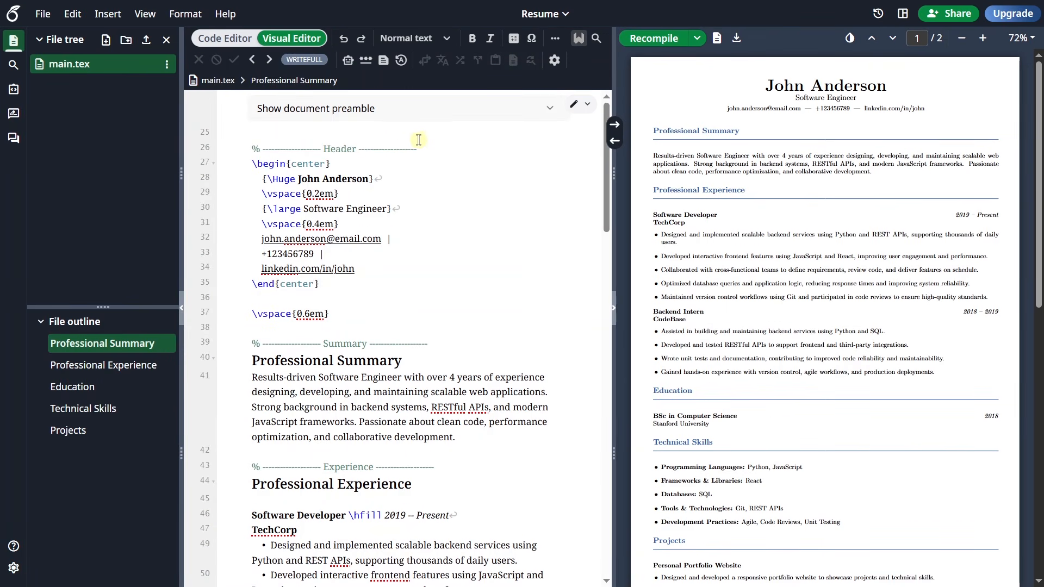
click(248, 43)
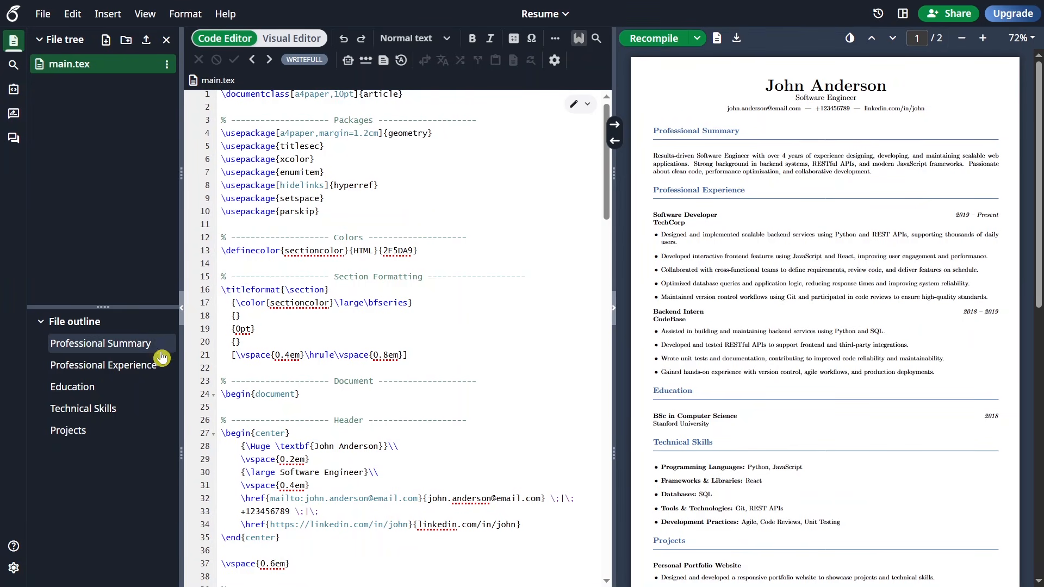
Remove the word "Technical" from the Technical Skills section heading in the code and recompile the PDF
click(160, 372)
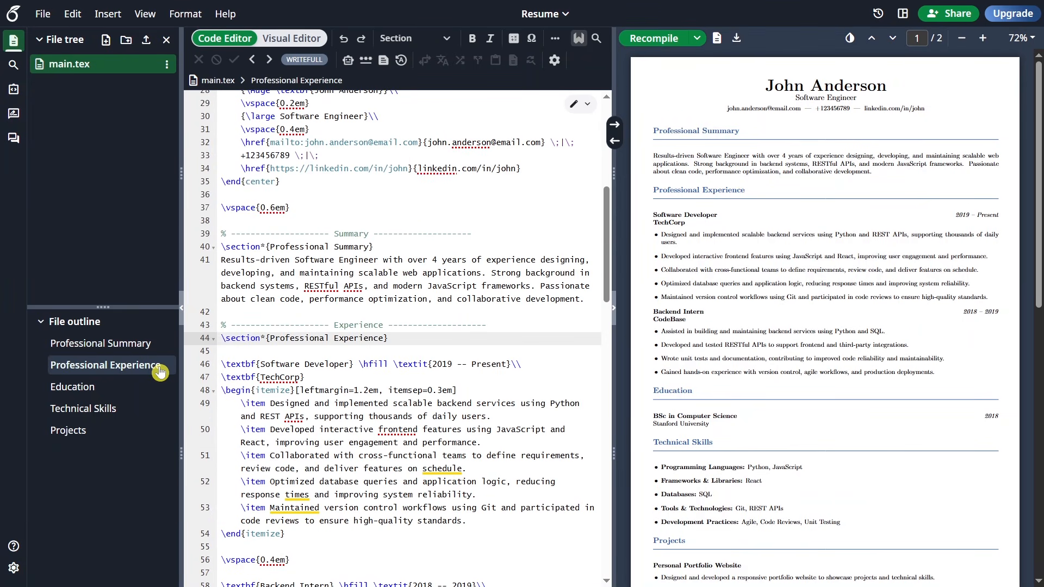
click(155, 410)
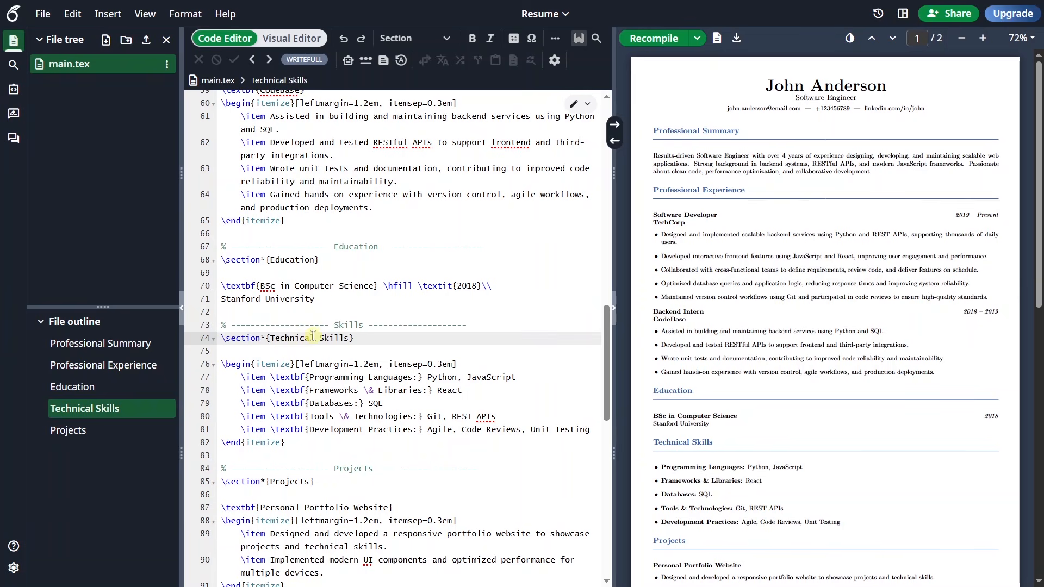
drag(314, 338, 270, 341)
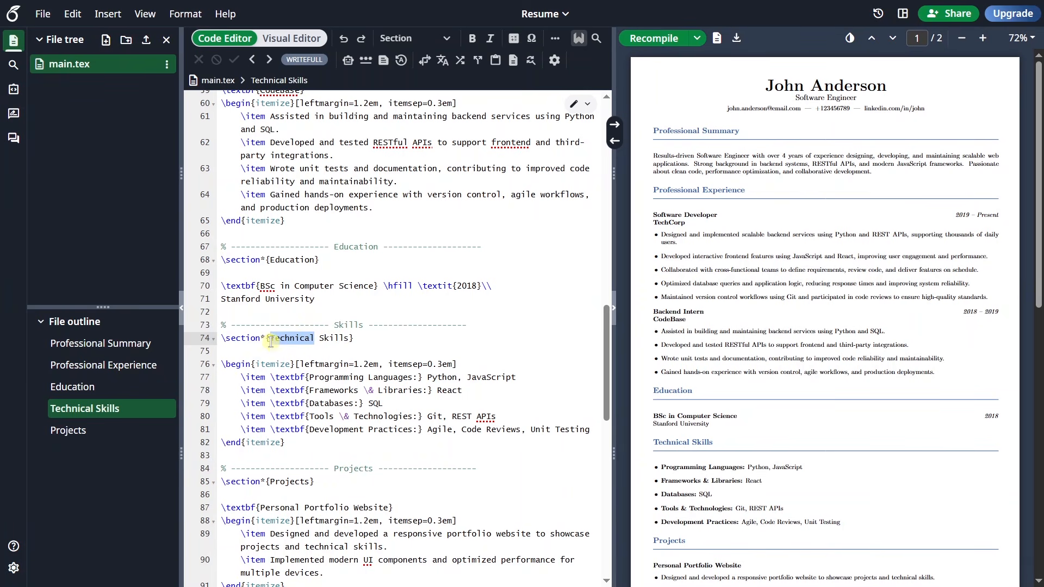
key(BackSpace)
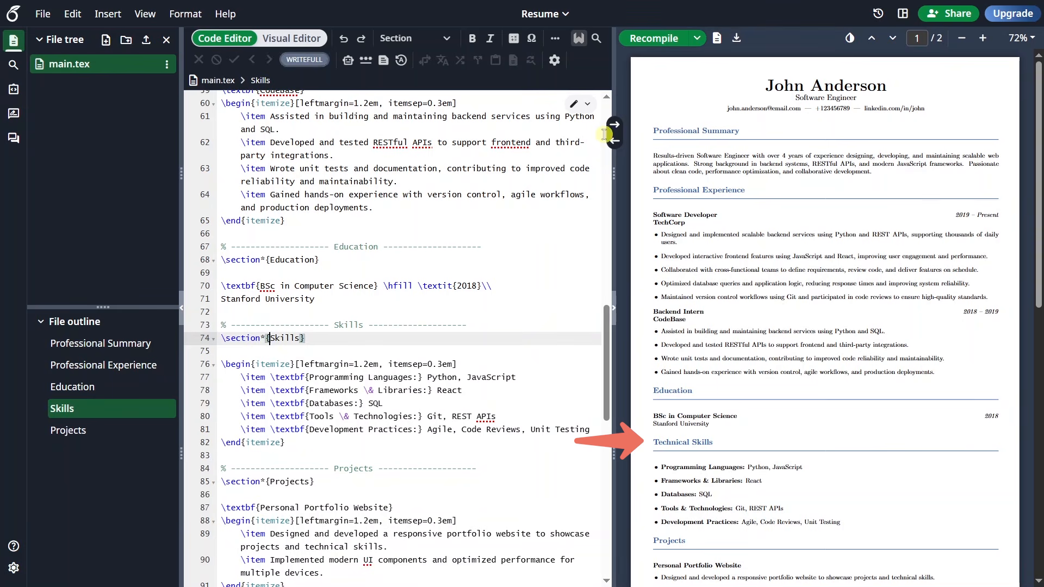
click(664, 46)
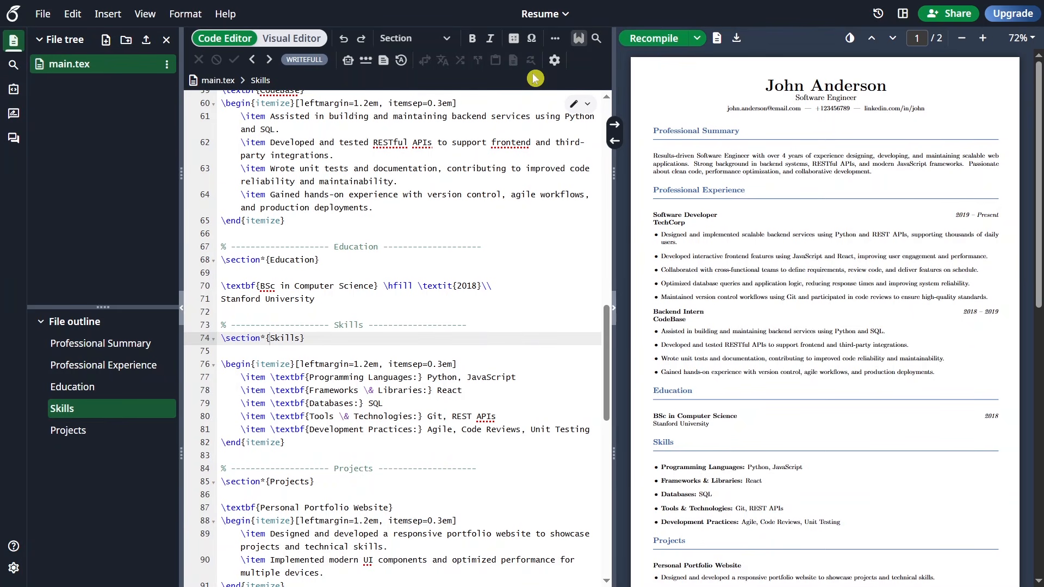
Switch to the Visual Editor, add "Technical" in front of the Skills heading, and recompile the PDF
click(321, 48)
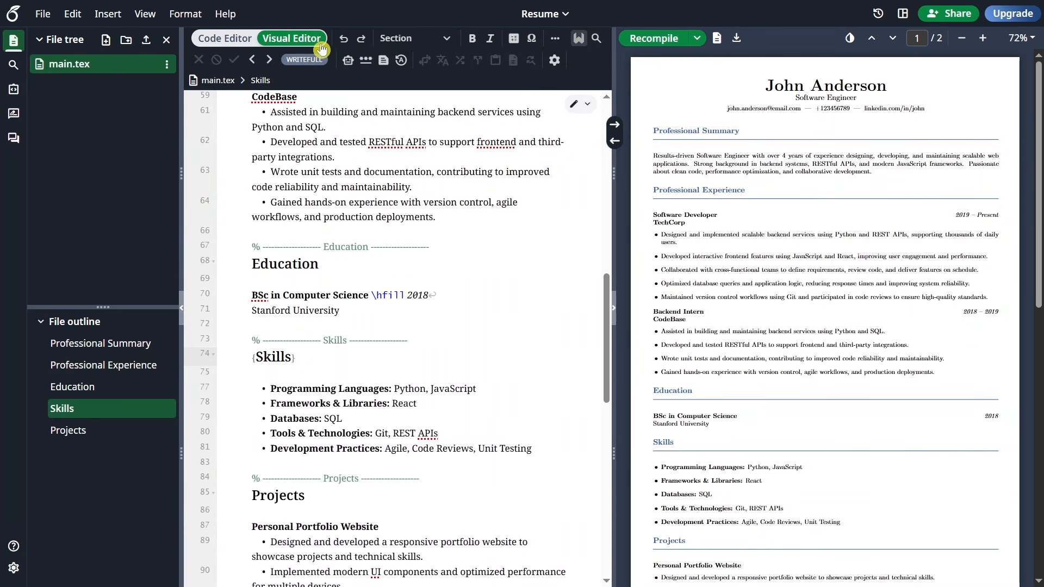
text(Technical)
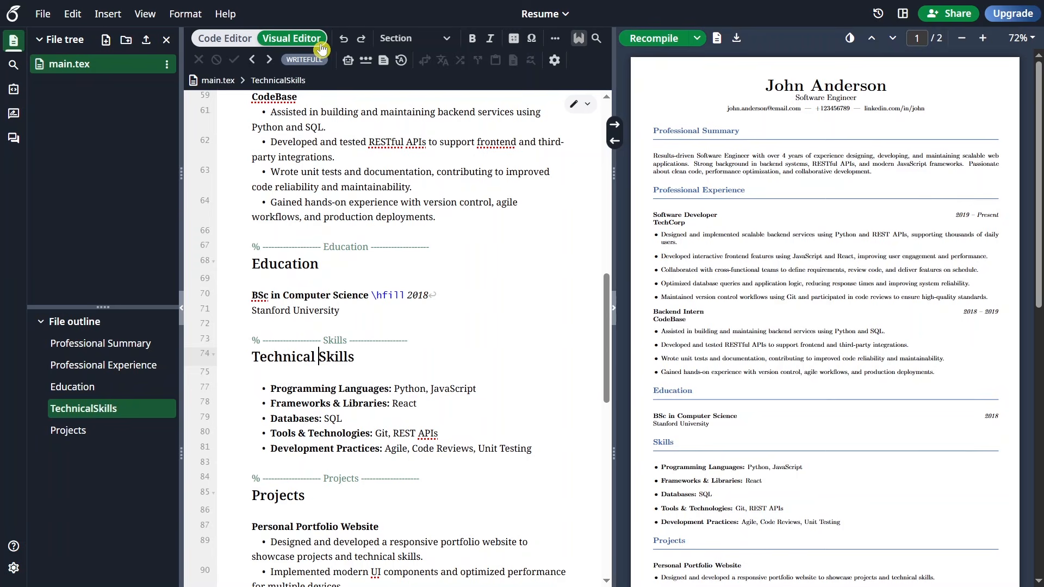
click(629, 45)
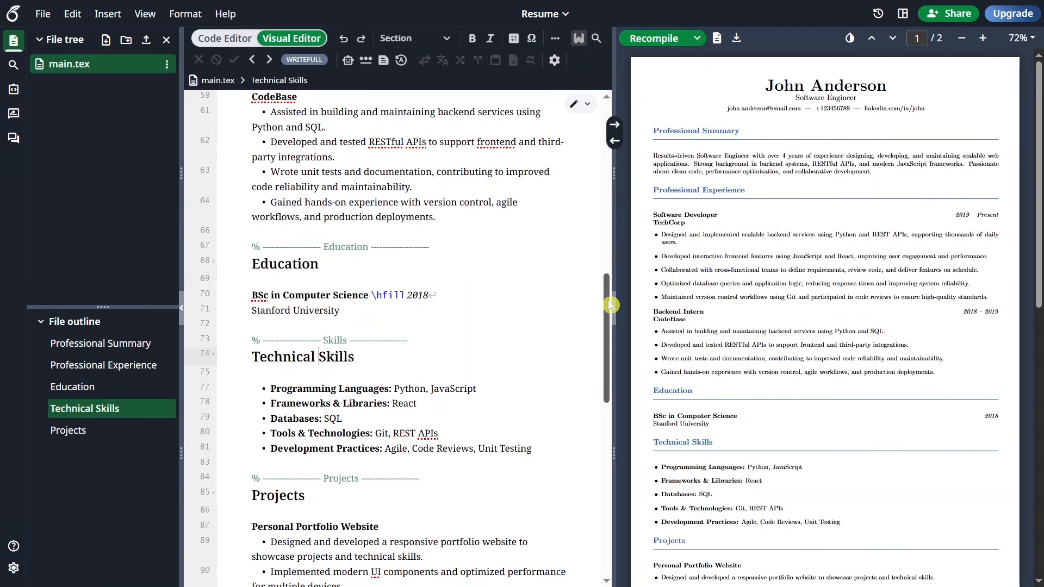
Rewrite the Professional Summary paragraph in the Concise style with TeXGPT, replace the original text, and recompile the PDF
drag(609, 299, 607, 164)
drag(456, 316, 236, 256)
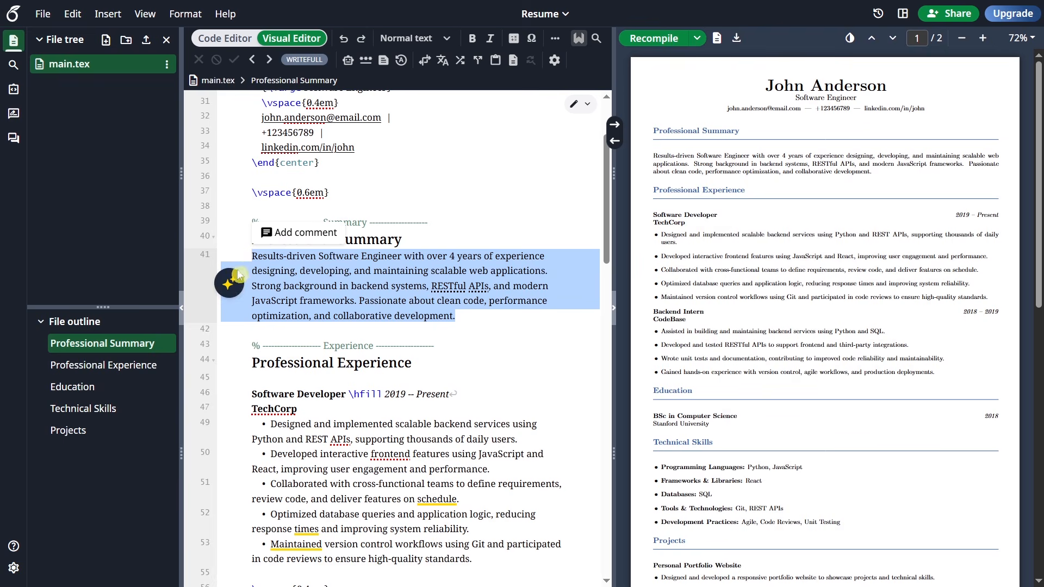
click(238, 281)
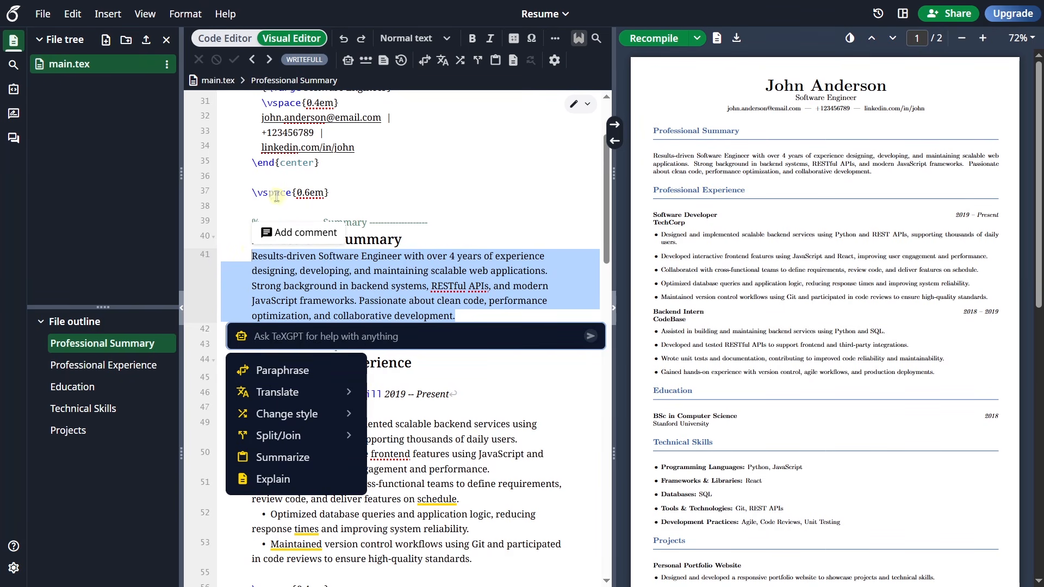
click(349, 67)
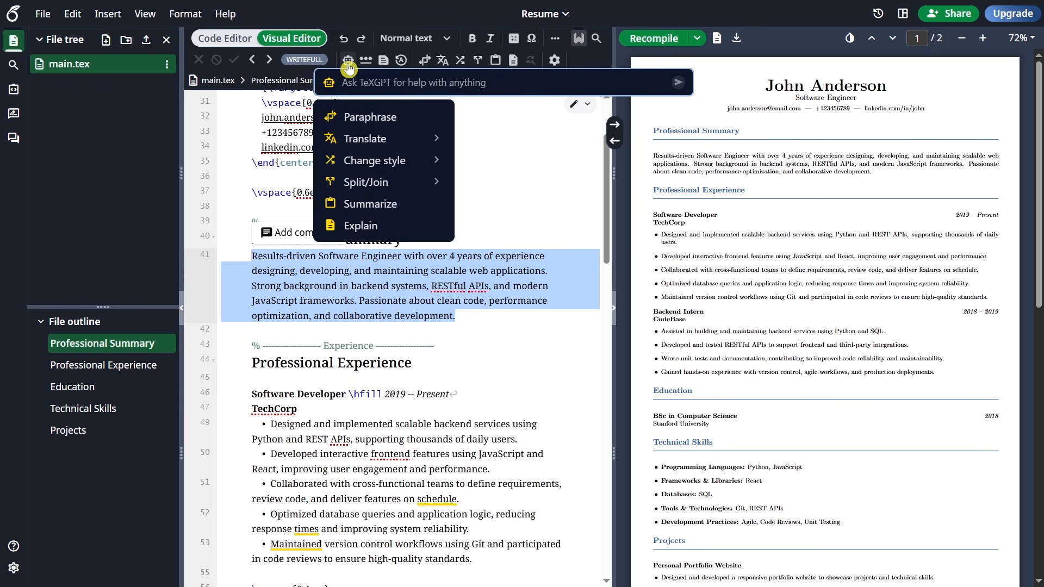
mouse_move(419, 163)
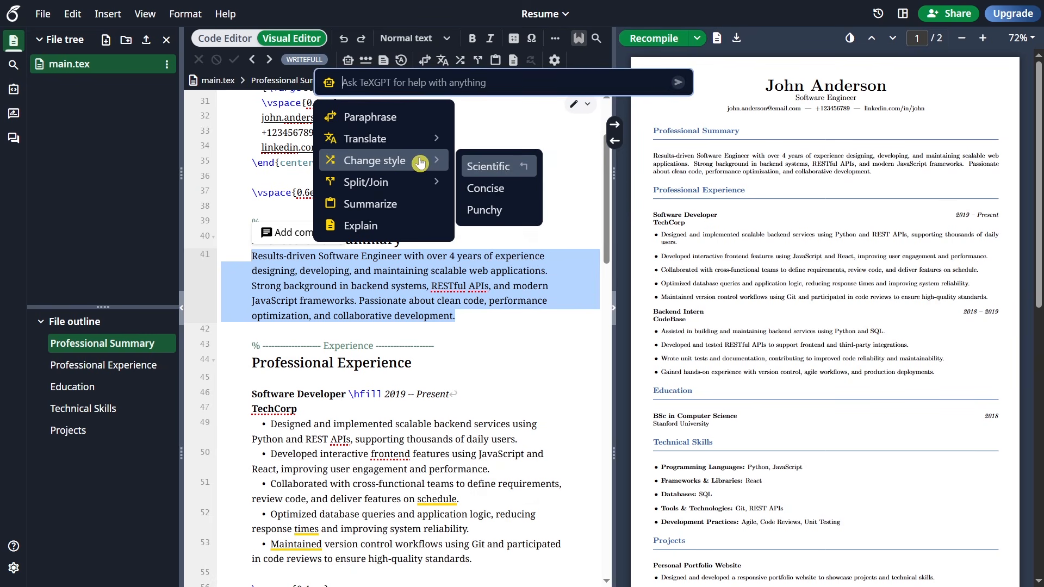
click(517, 194)
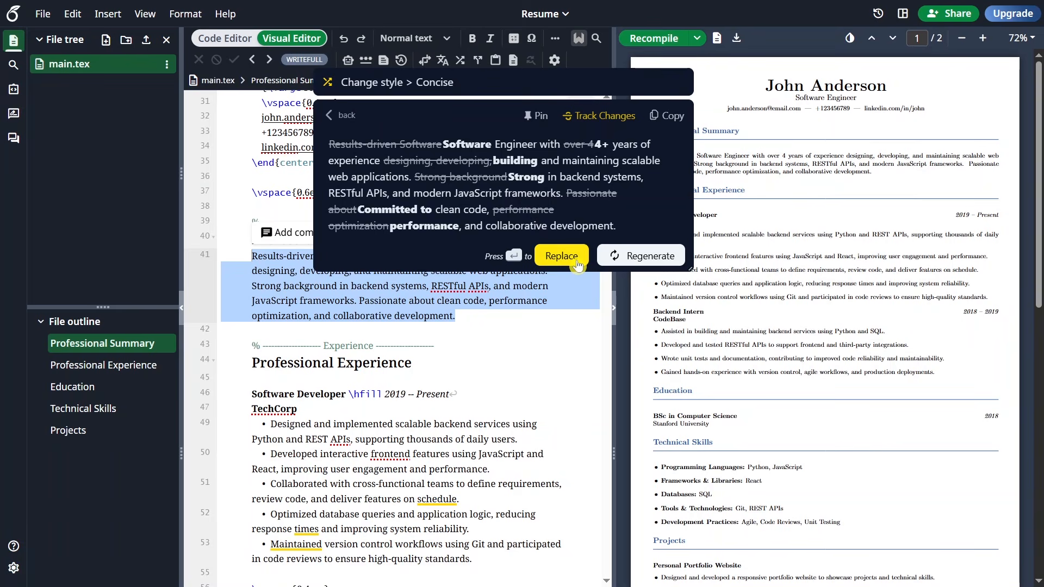
click(578, 265)
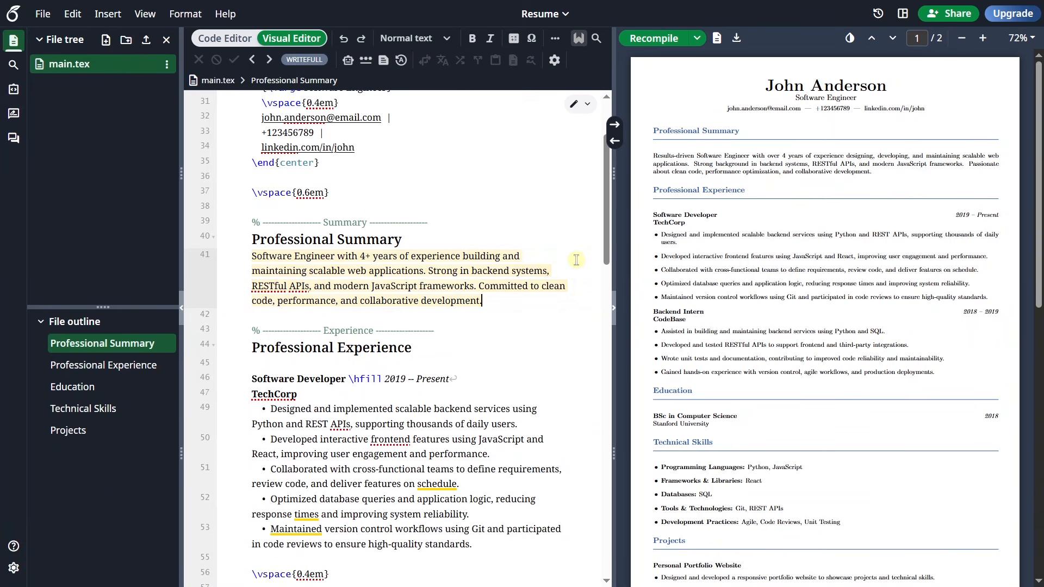
click(641, 39)
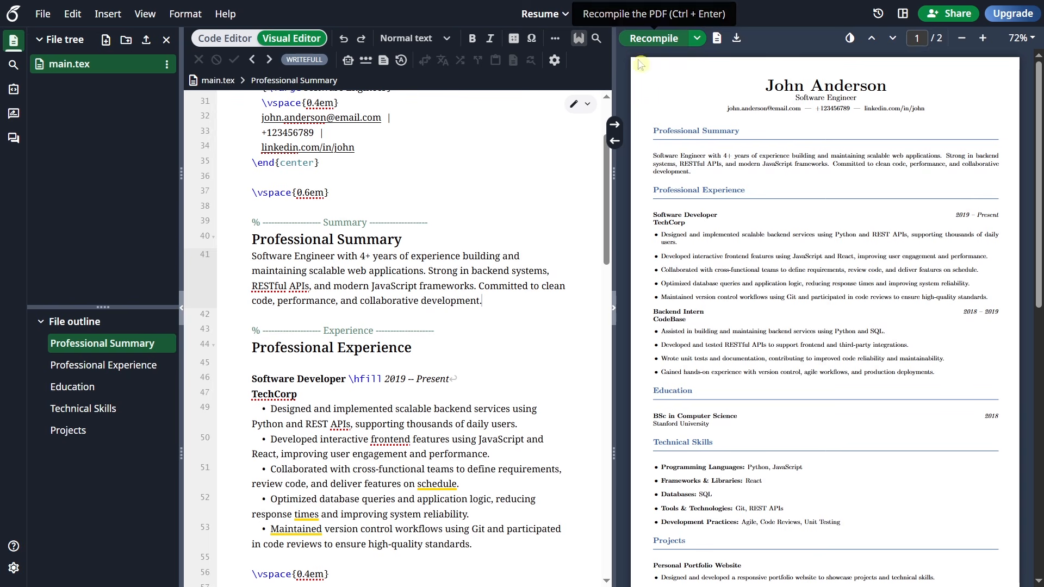
Make the first TechCorp bullet under Professional Experience bold and italic, and recompile the PDF
drag(518, 424, 270, 409)
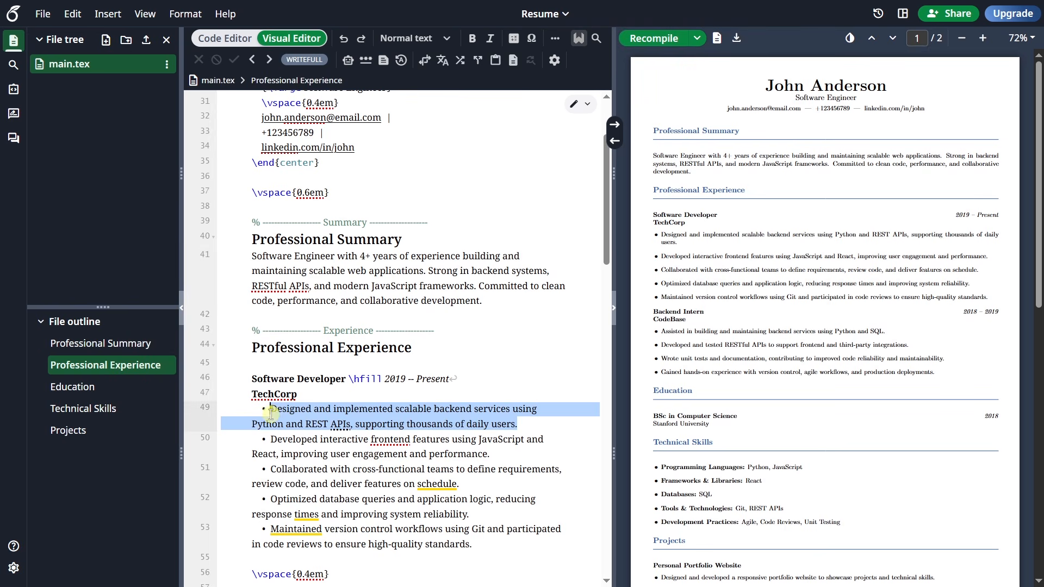
click(475, 42)
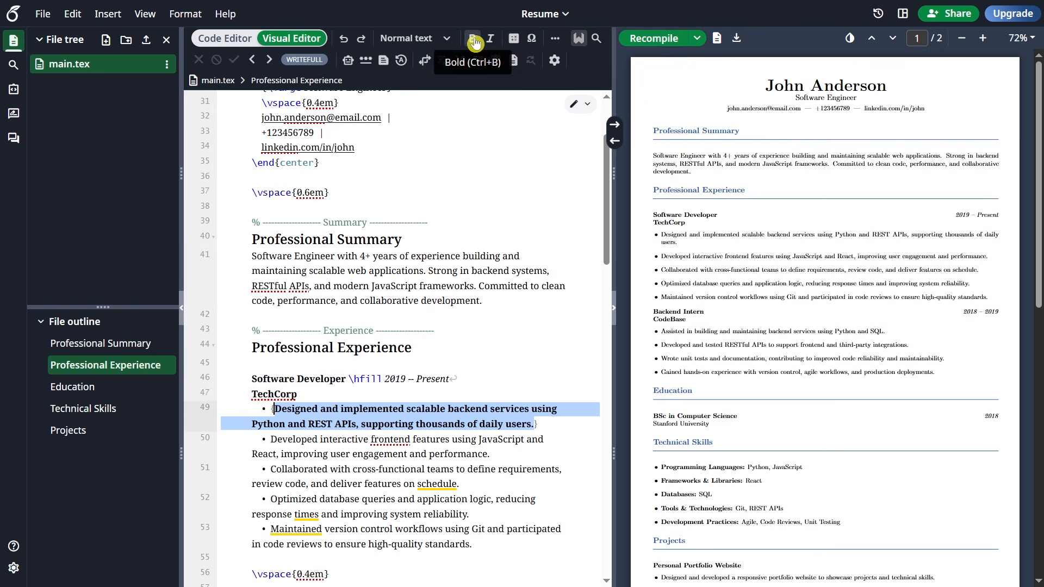
click(491, 43)
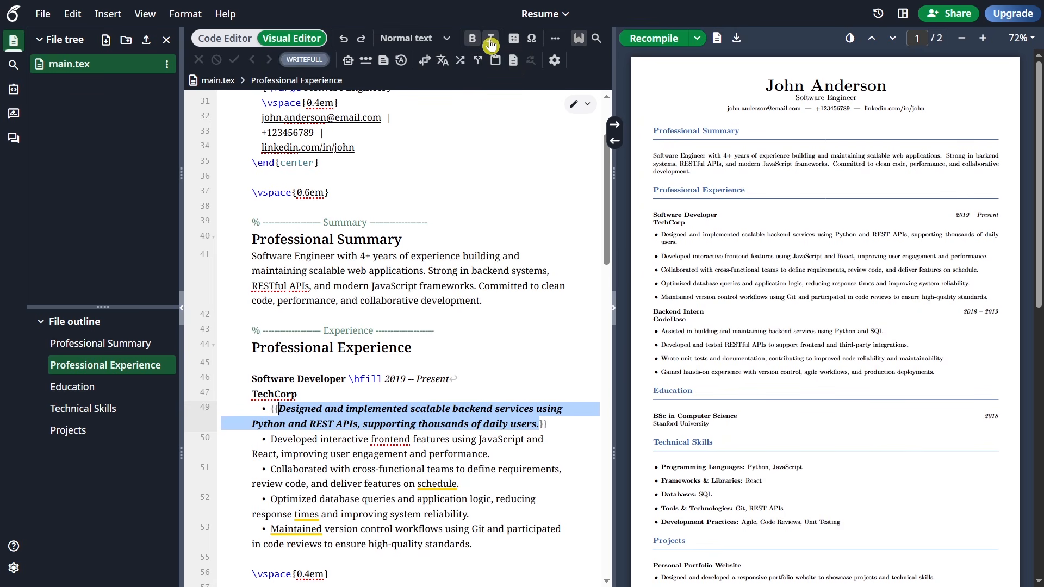
click(631, 37)
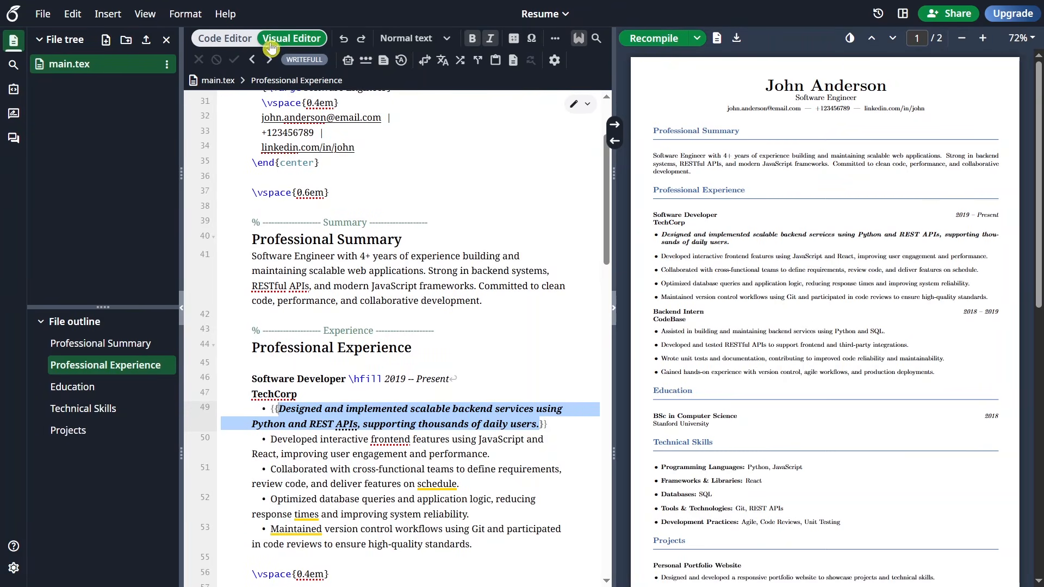
In the Code Editor, set the page margin in the geometry package line to 1cm and recompile the PDF
click(233, 39)
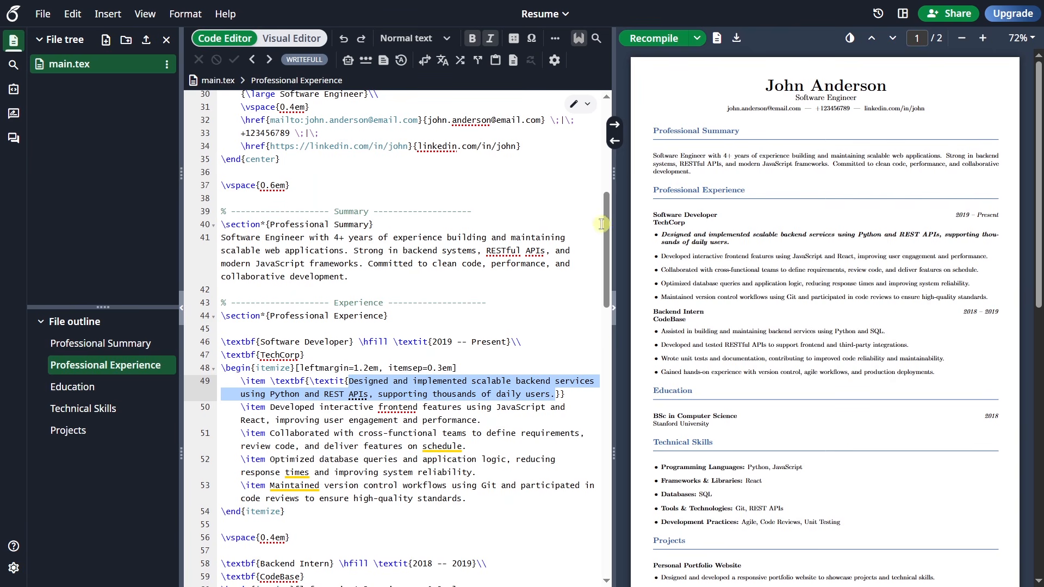
scroll(598, 223, up, 7)
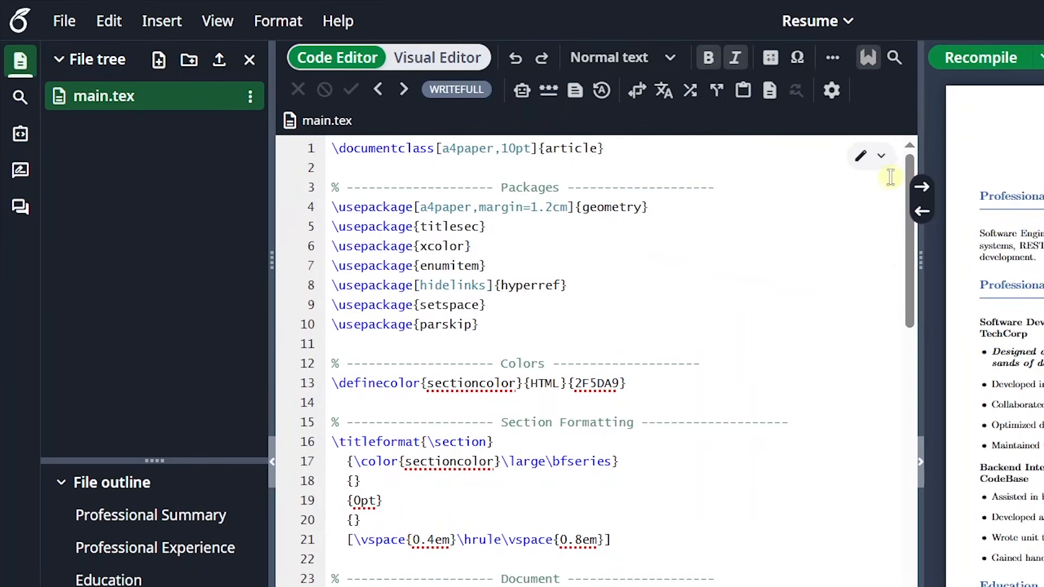
click(553, 208)
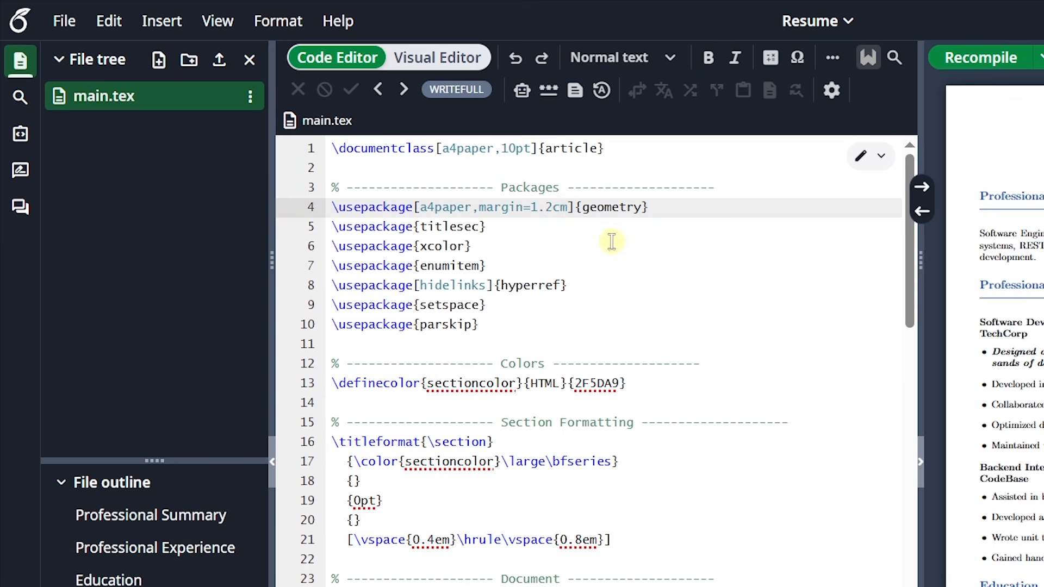
key(BackSpace)
key(BackSpace)
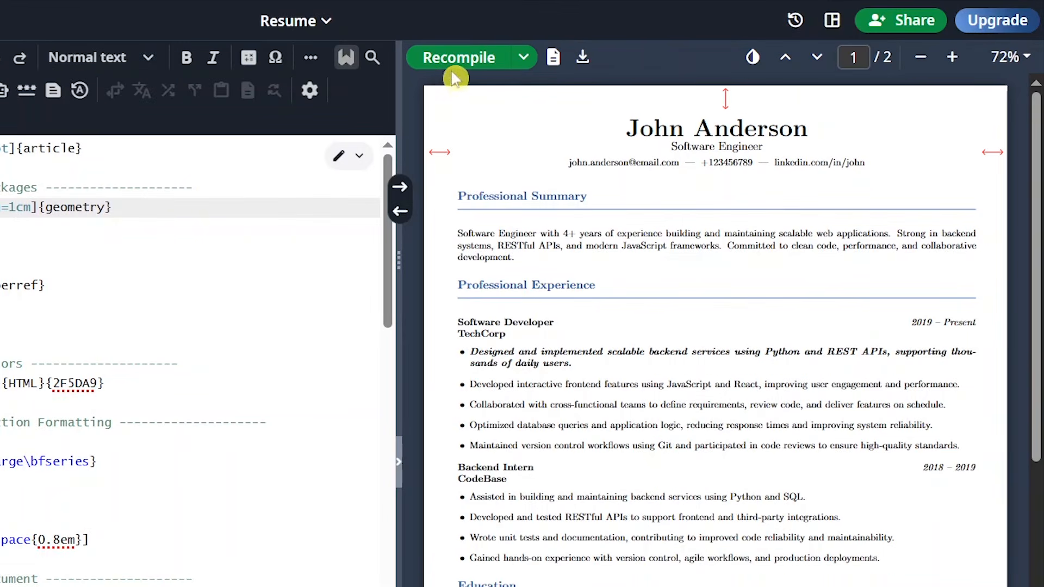
click(449, 72)
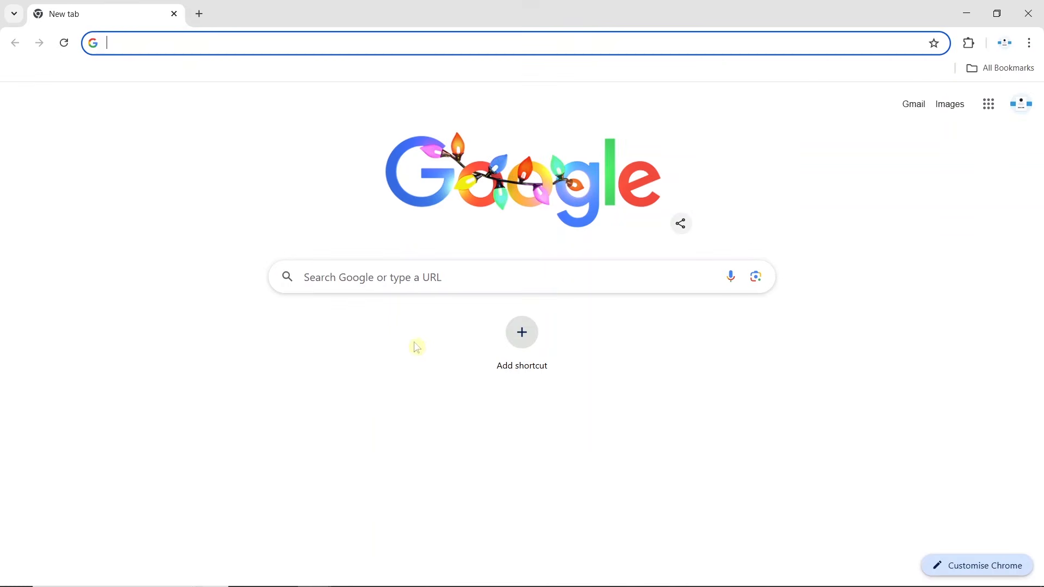
Search Google for "hex color picker" in Chrome, pick the dark blue #2e1fa3, and copy its hex code
click(452, 283)
text(Hex col)
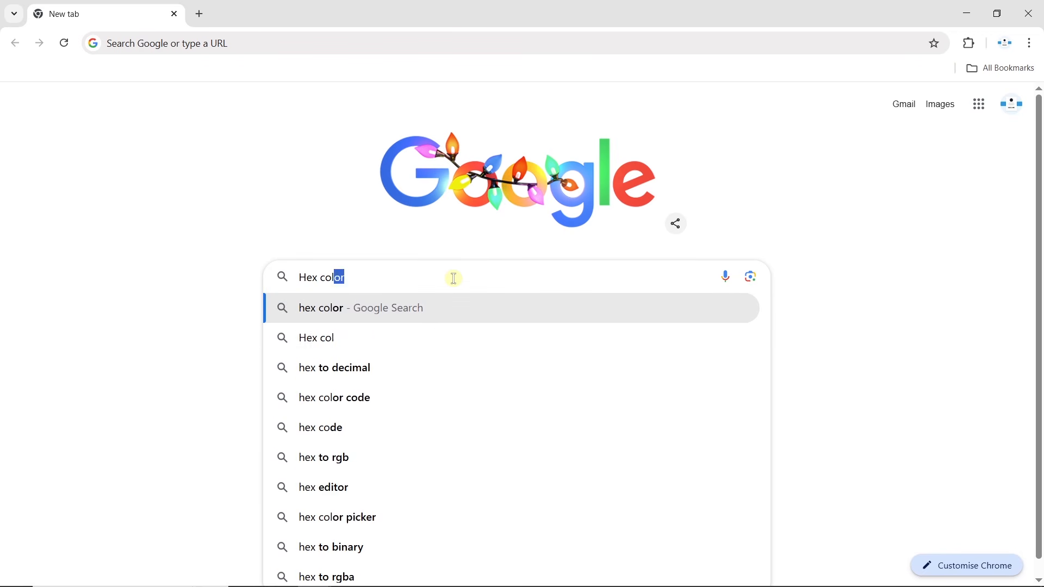
text(or picker)
key(Return)
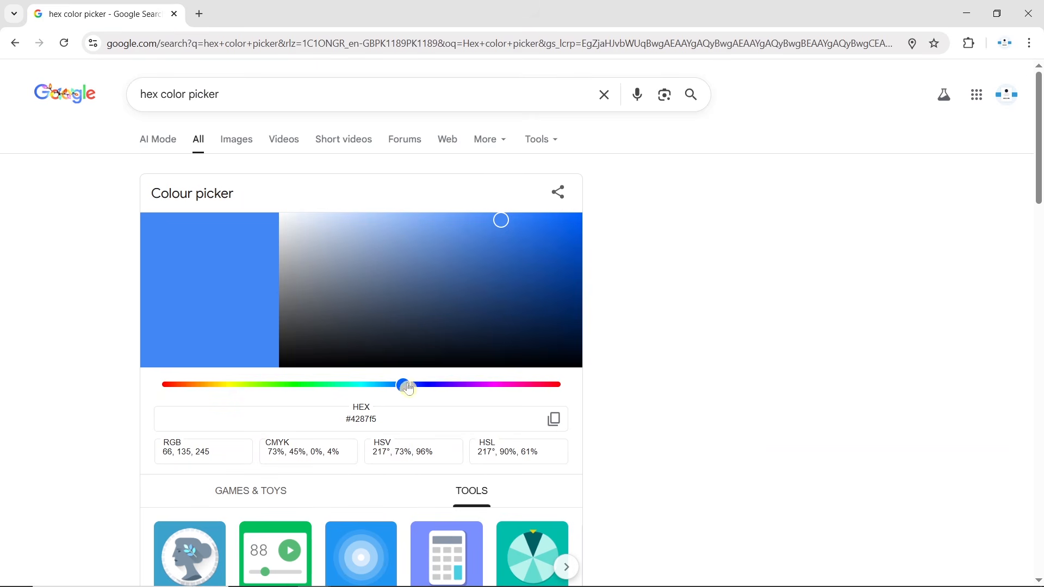
drag(404, 387, 436, 389)
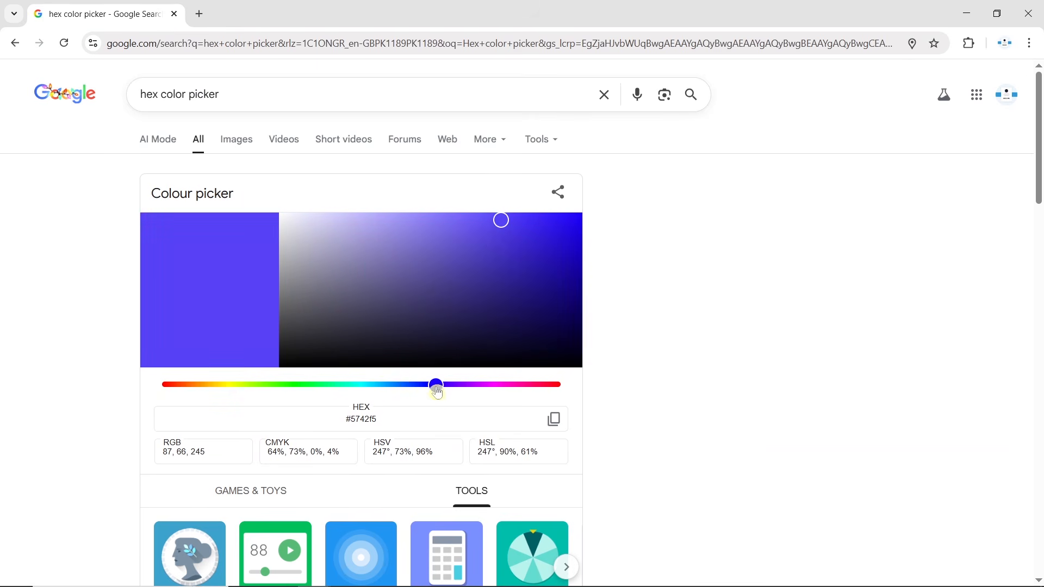
drag(499, 240, 525, 270)
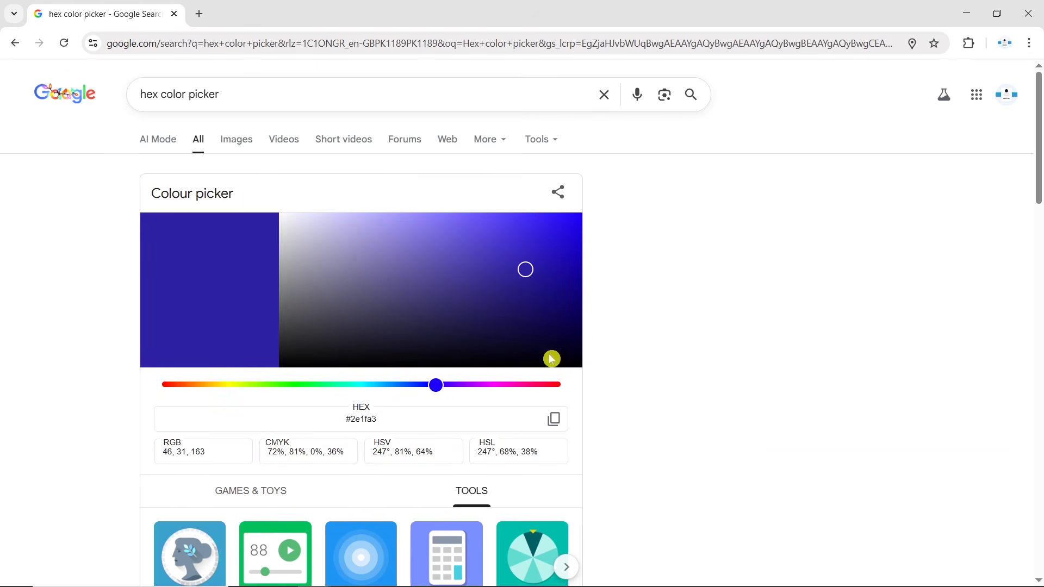
click(556, 423)
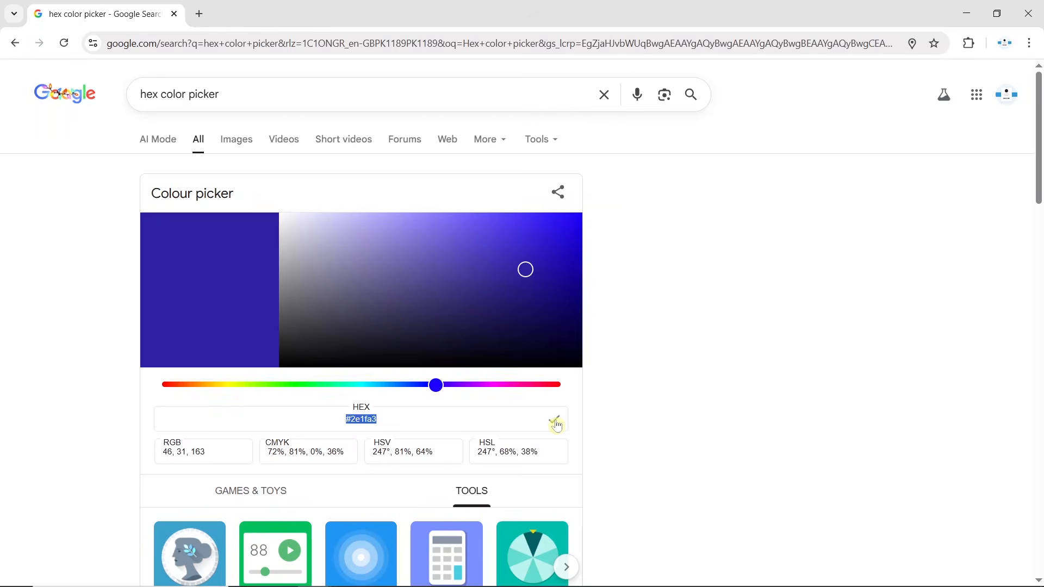
Back in Overleaf, set the sectioncolor definition to 2e1fa3 without the hash sign and recompile the PDF
key(alt+Tab)
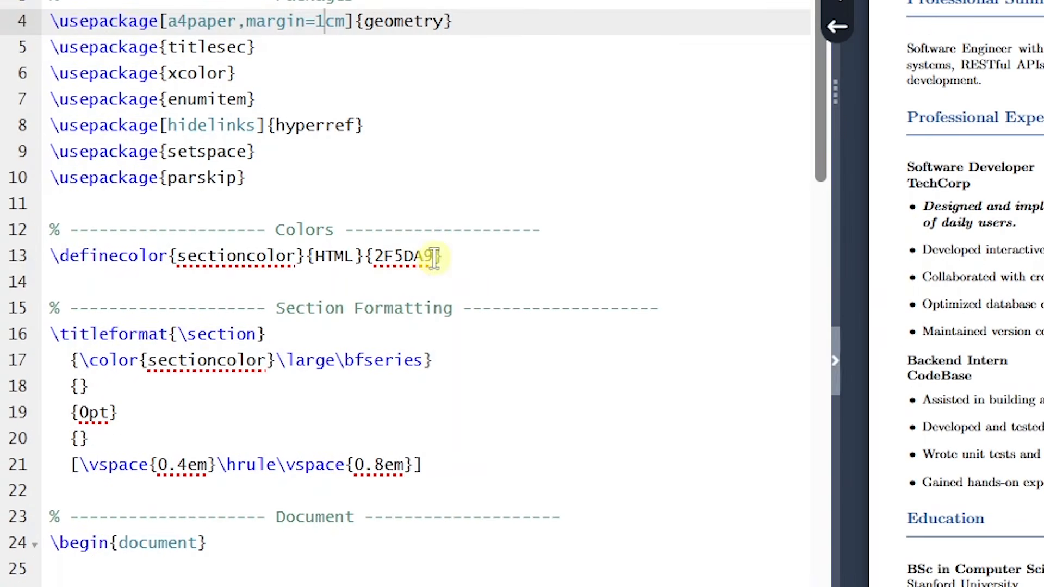
drag(412, 255, 373, 256)
key(ctrl+v)
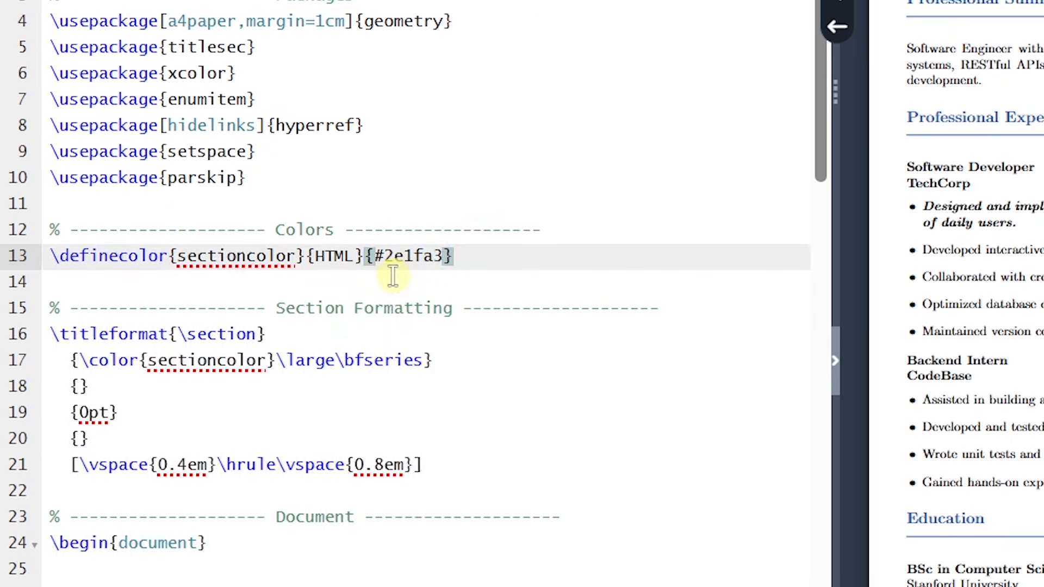
click(383, 257)
key(BackSpace)
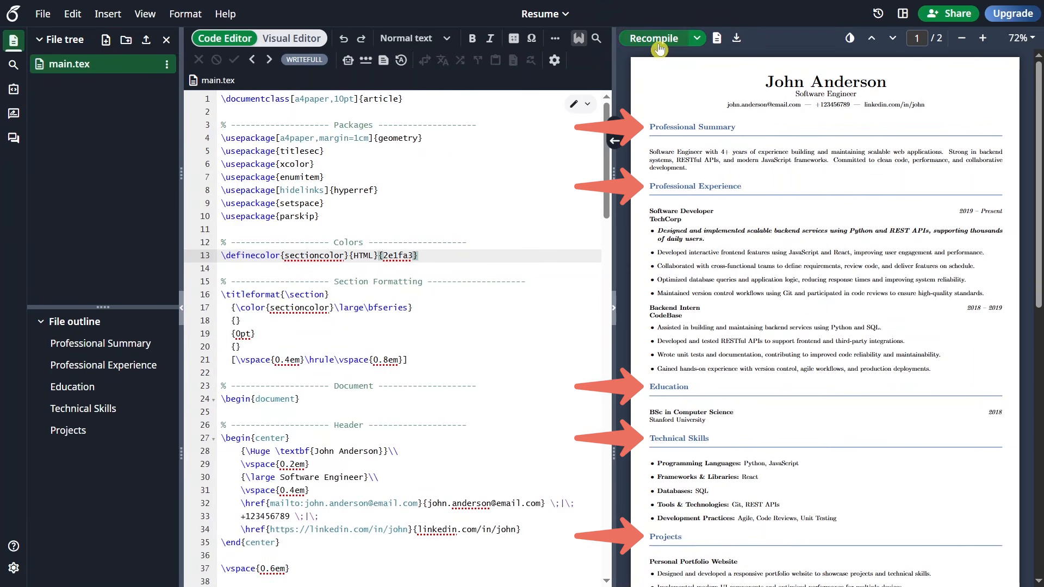
click(660, 49)
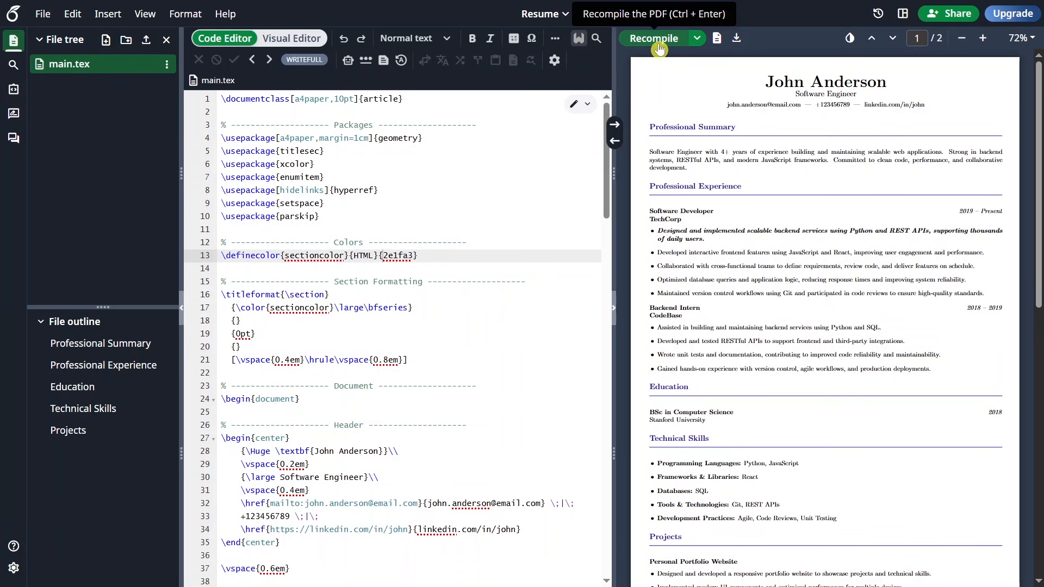
Send ChatGPT the full resume code, requesting slightly larger section titles, a Certifications section with AWS Cloud Practitioner and Google Data Analytics, and complete updated code
click(529, 173)
key(ctrl+a)
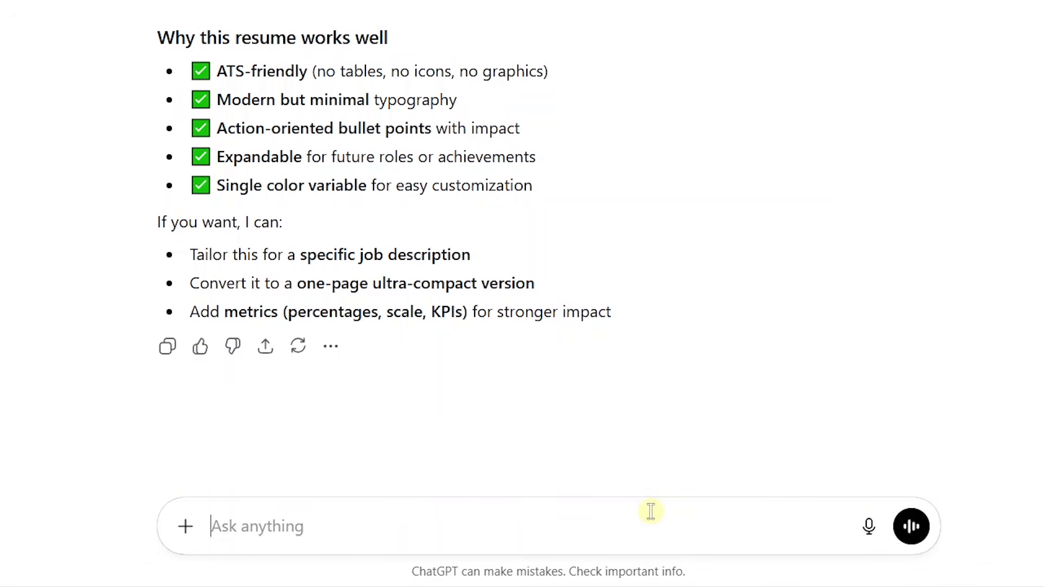
text(Here is my LaTeX resume code. Please make the following updates: - Slightly increase the size of all section titles - Add a Certifications section with:   - AWS Cloud Practitioner   - Google Data Analytics Return the complete, updated LaTeX code.)
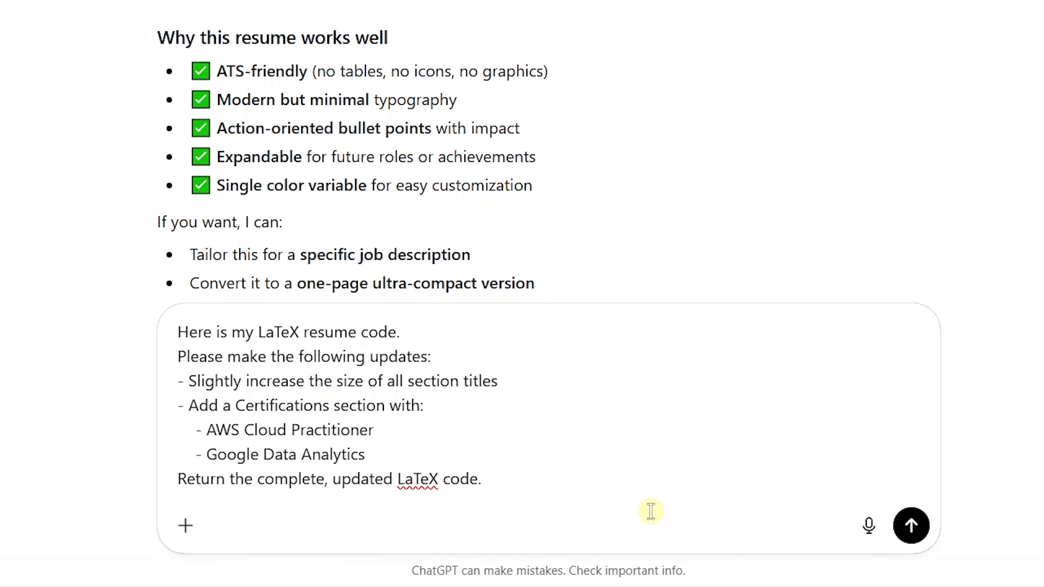
key(shift+Return)
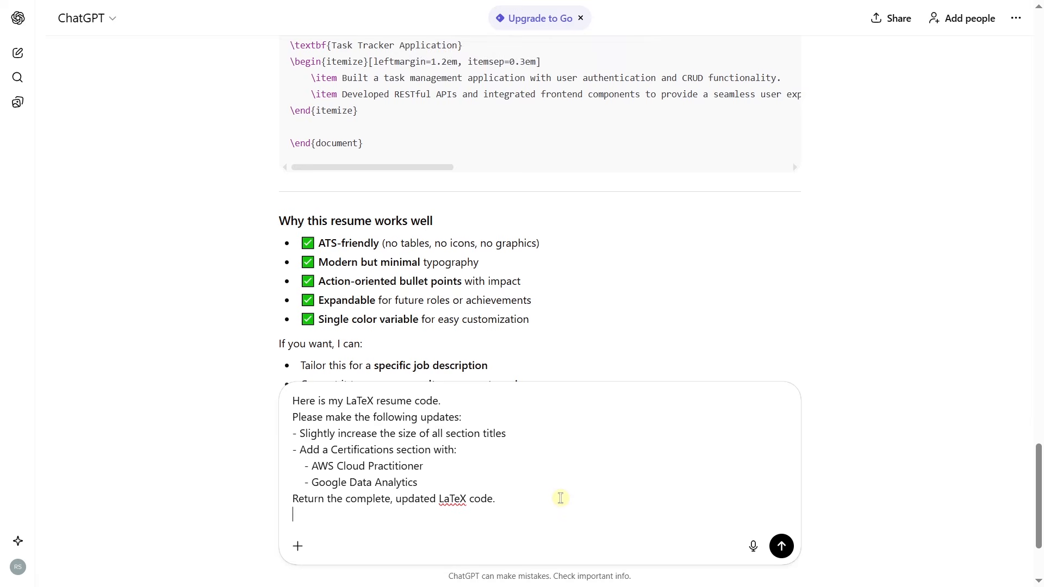
key(ctrl+v)
click(783, 550)
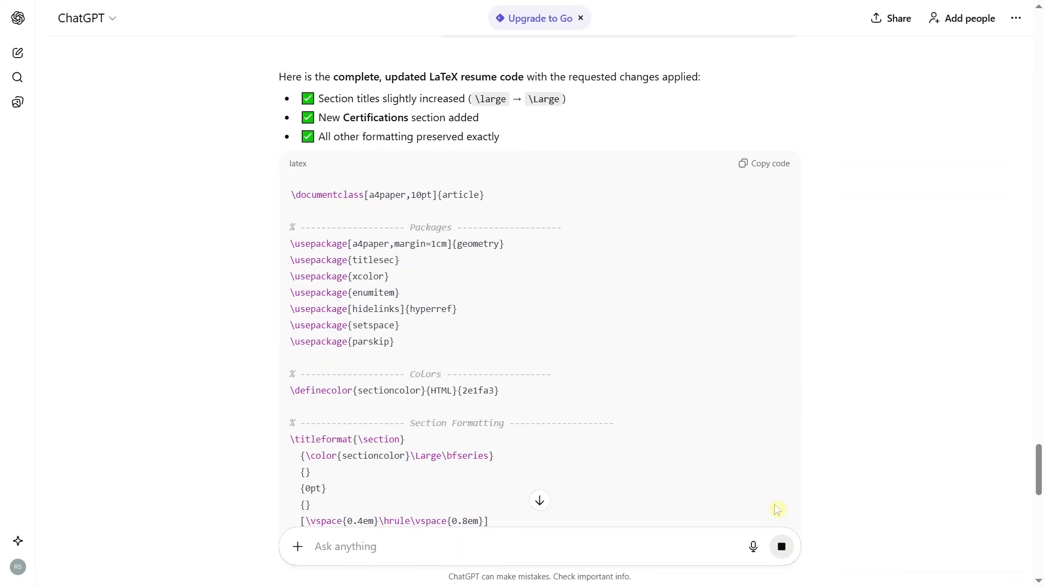
Replace the entire code of main.tex in Overleaf with ChatGPT's updated LaTeX code and recompile the PDF
mouse_move(1039, 420)
mouse_down()
mouse_move(1039, 536)
mouse_move(1039, 421)
mouse_up()
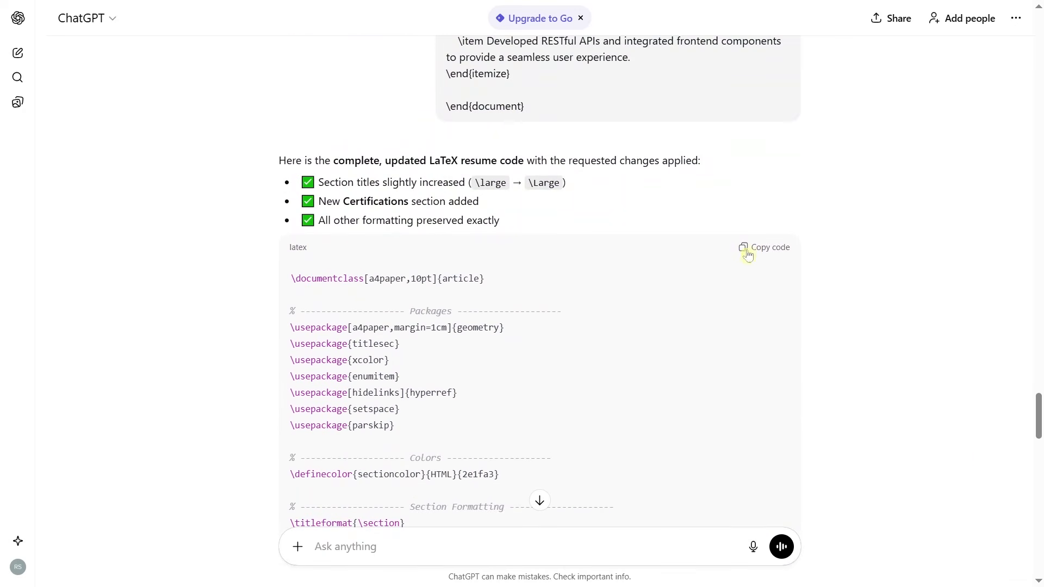
click(747, 255)
key(ctrl+super+Left)
key(ctrl+a)
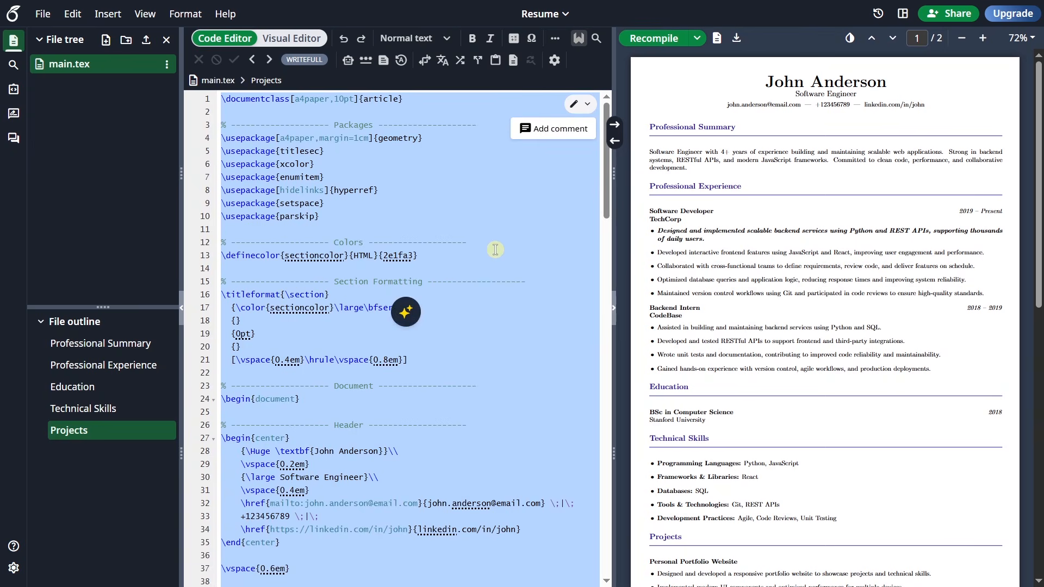
key(BackSpace)
key(ctrl+v)
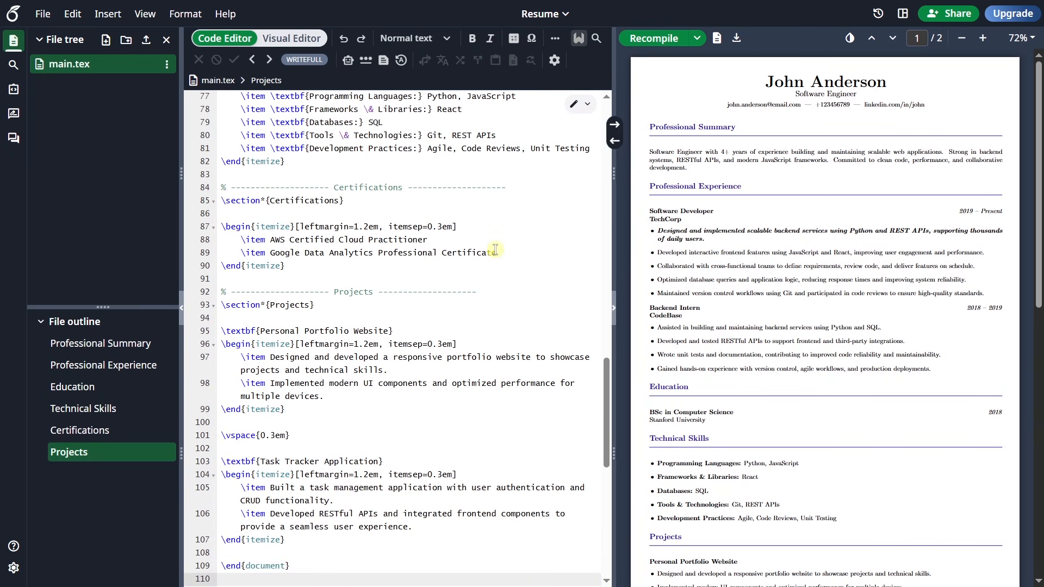
click(644, 39)
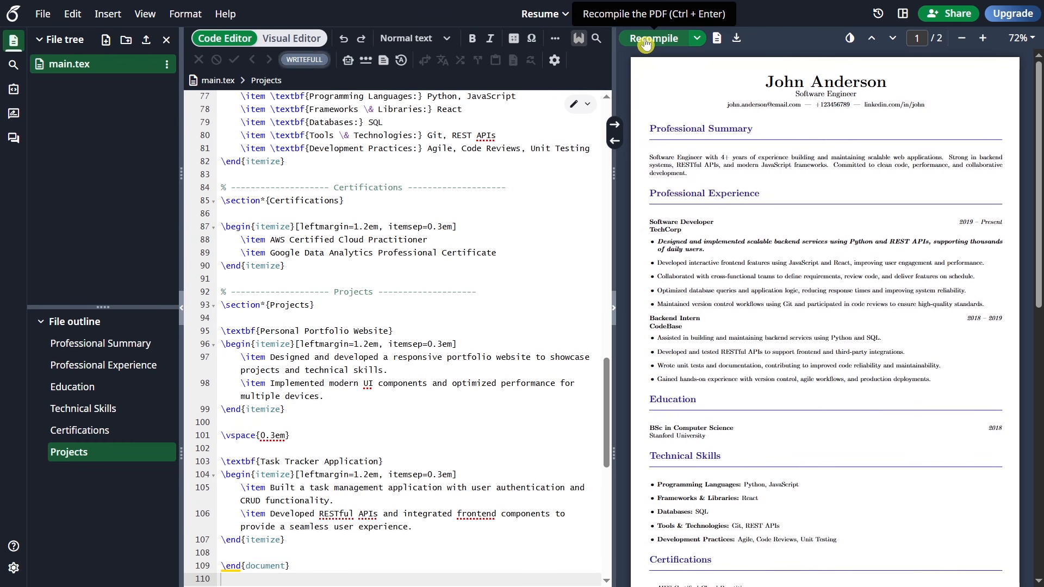
Look through the recompiled resume and download it as a PDF
scroll(644, 73, down, 5)
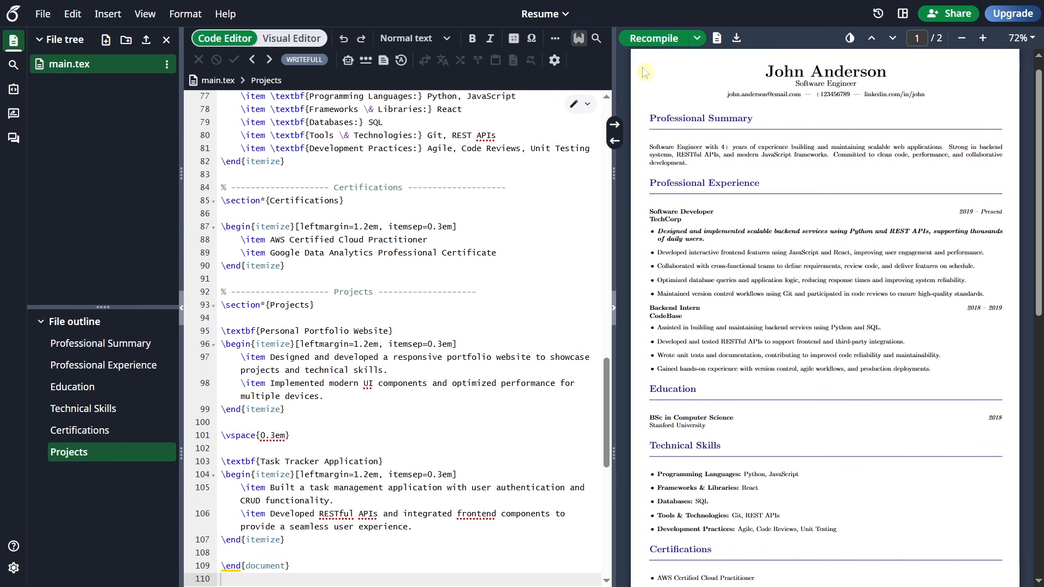
scroll(644, 72, up, 5)
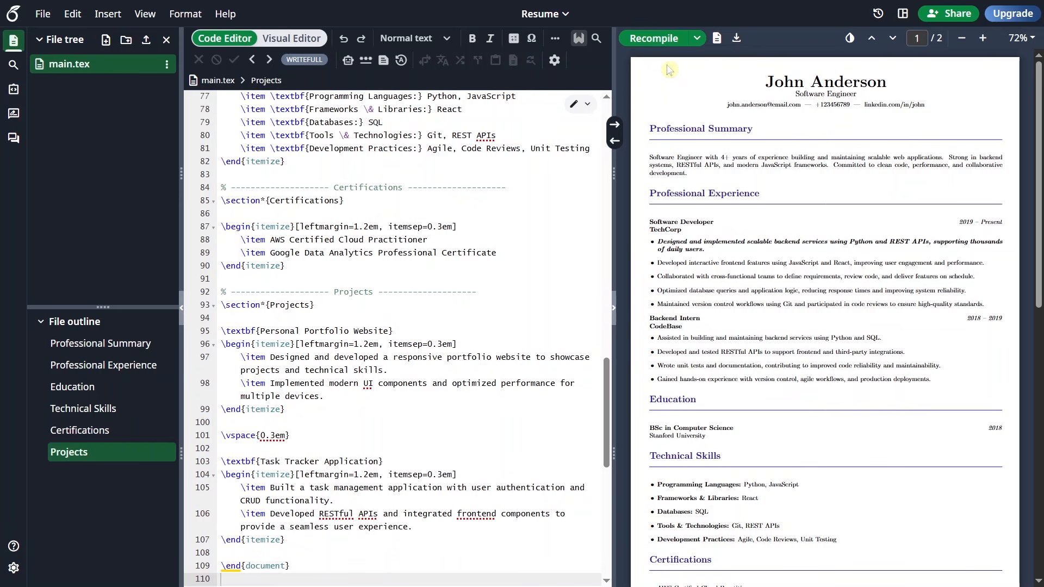
click(738, 39)
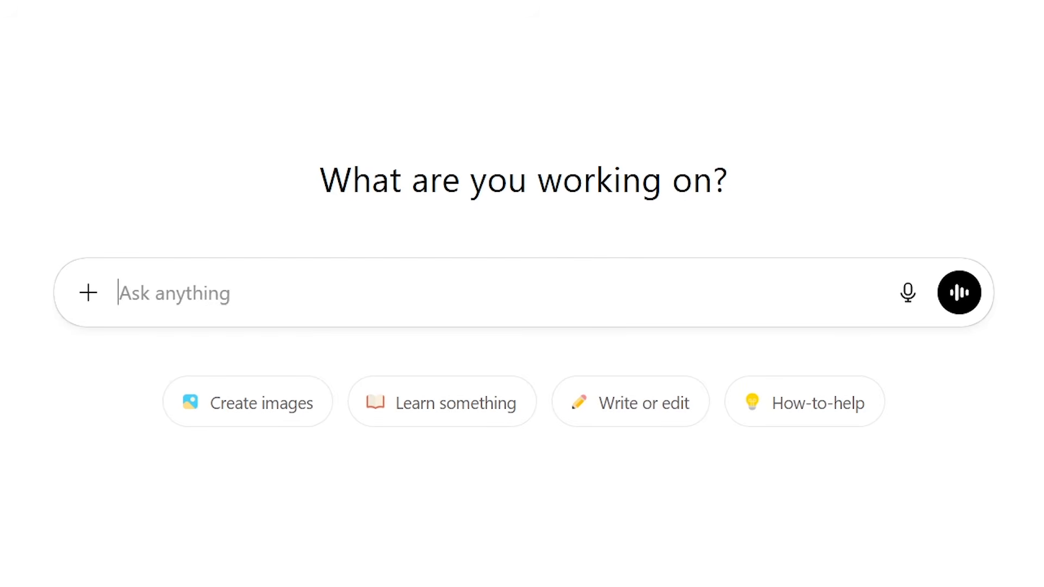
Enter the prompt "Tailor my resume for a web developer job" in a new ChatGPT chat, and recompile the resume in Overleaf
text(Tailor my resume for a web developer job)
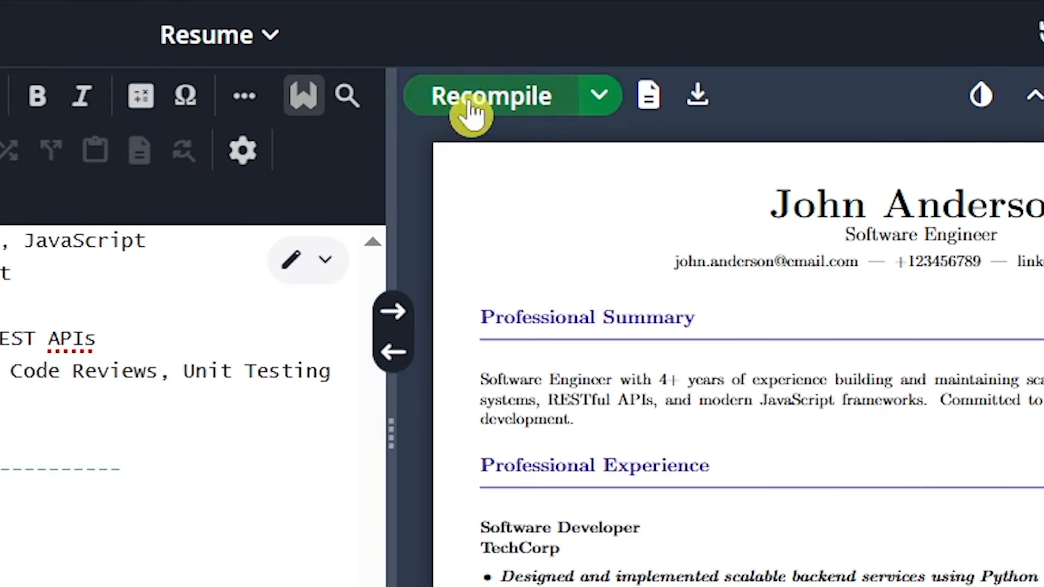
click(467, 98)
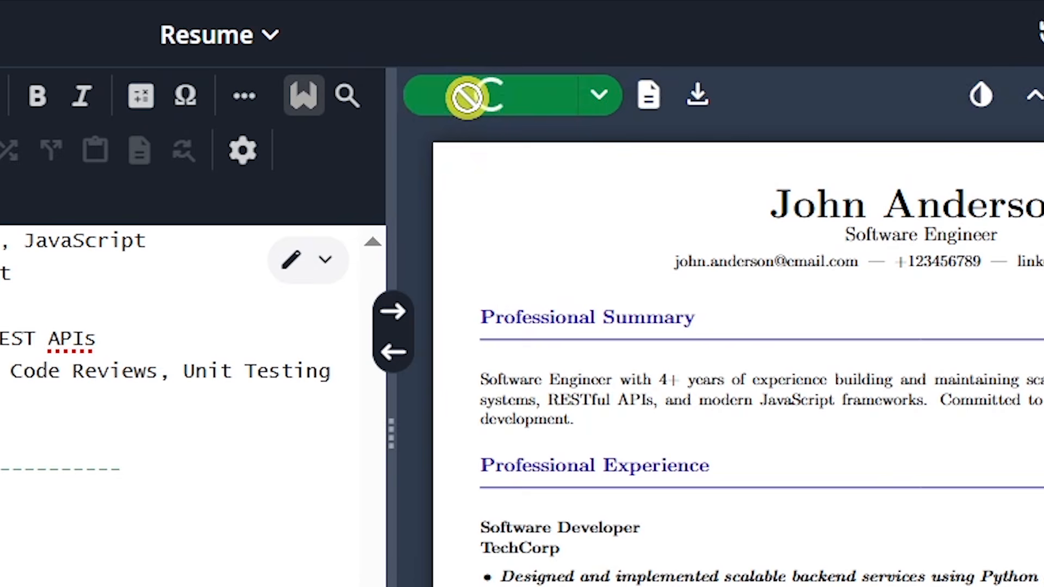